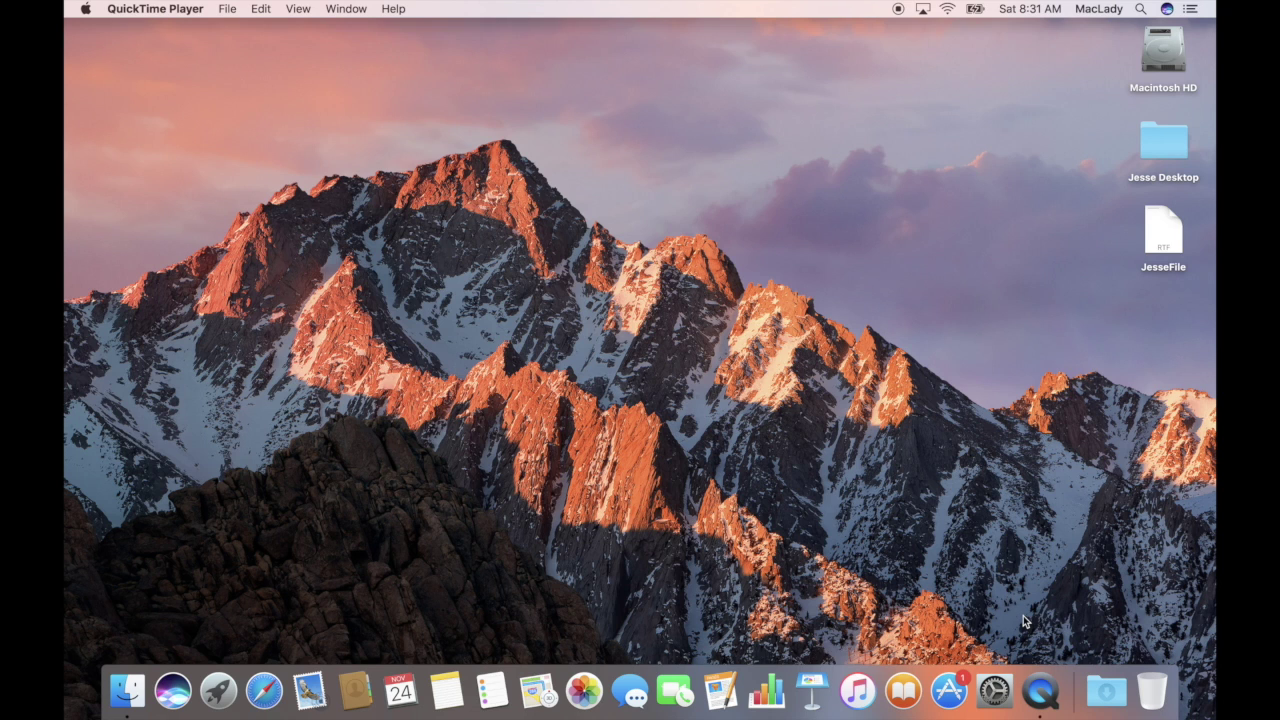
- Open the Sharing preferences in System Preferences and enable the Remote Management service
click(1003, 693)
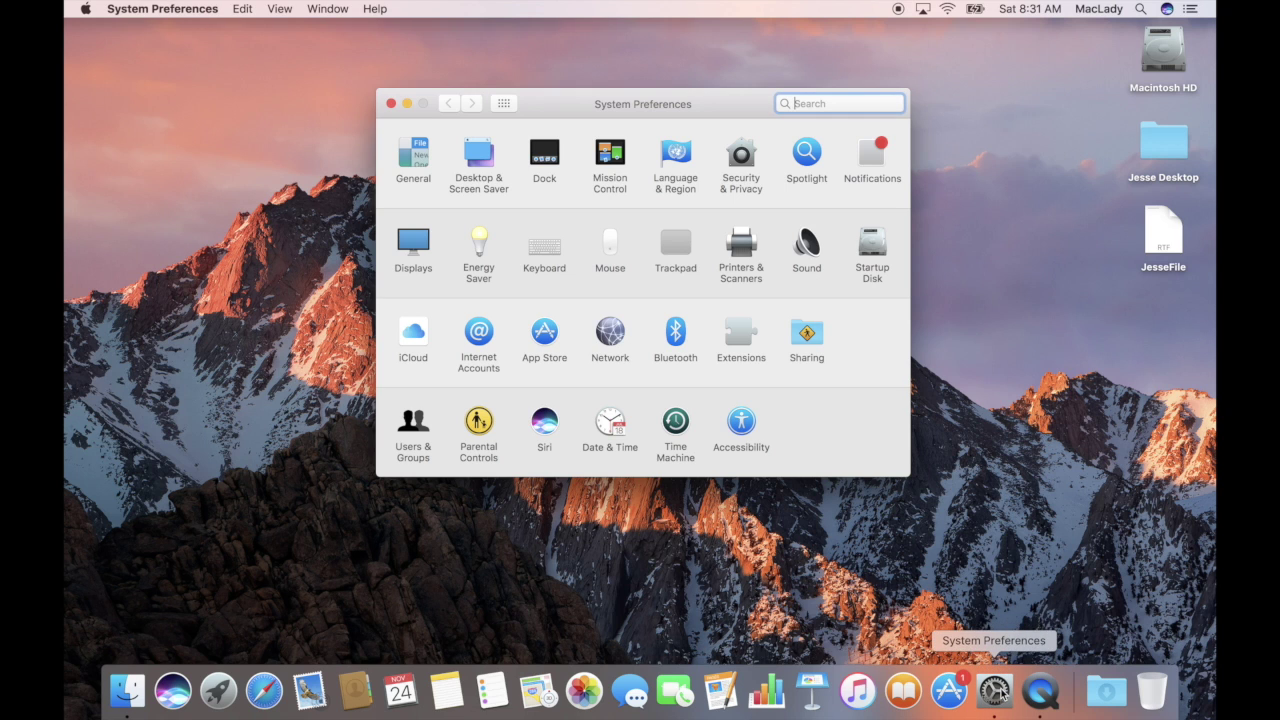
click(809, 340)
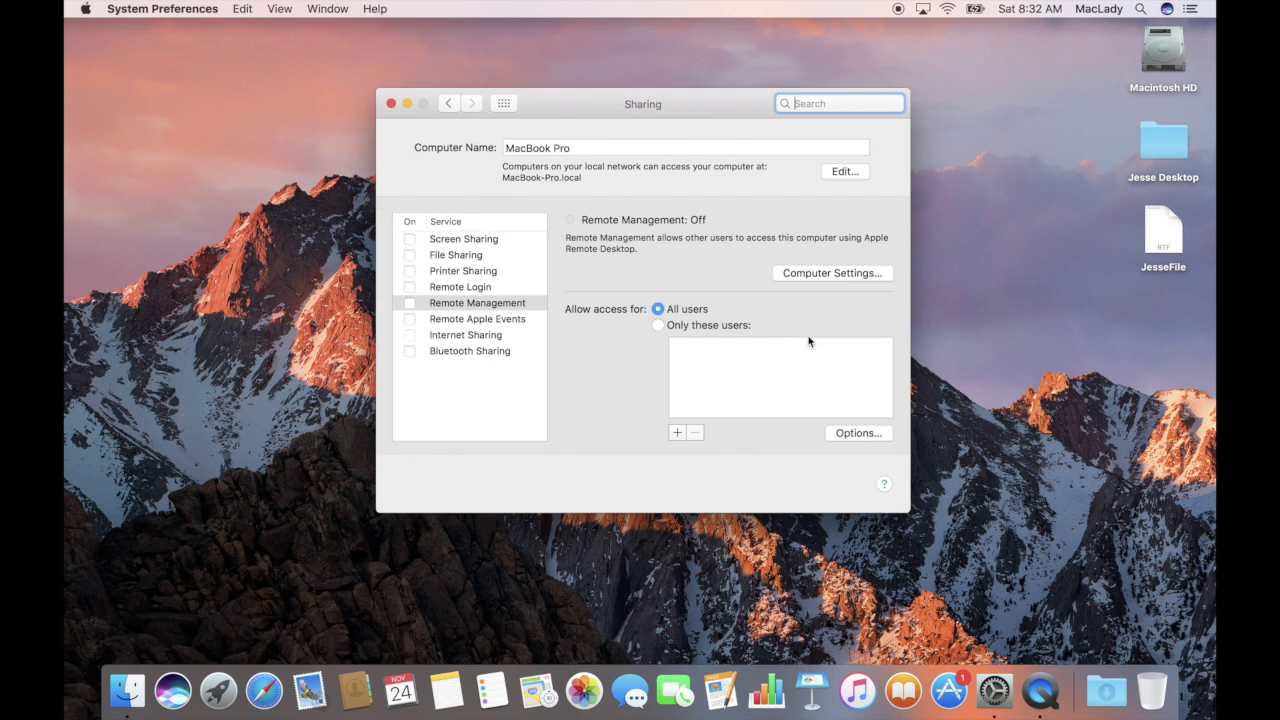
click(409, 305)
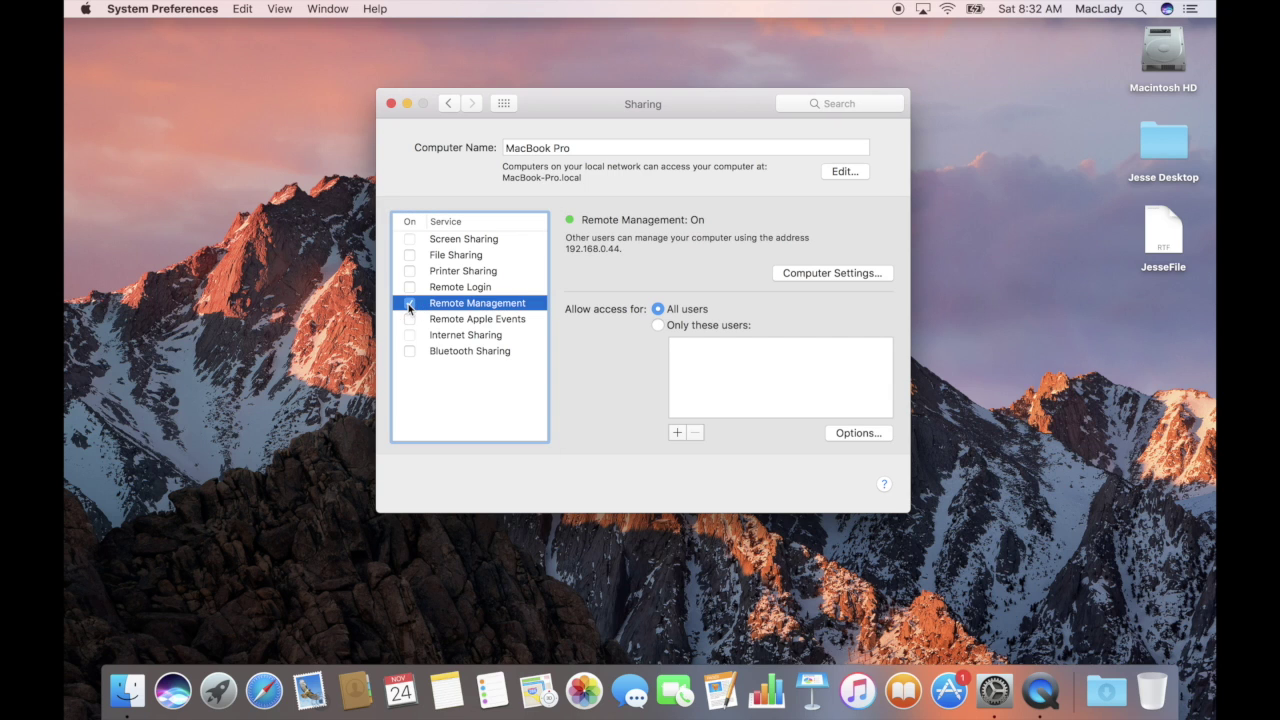
- Limit Remote Management access to only the local user account and grant it all listed permissions, including Observe, Control and Copy items
click(658, 325)
click(678, 437)
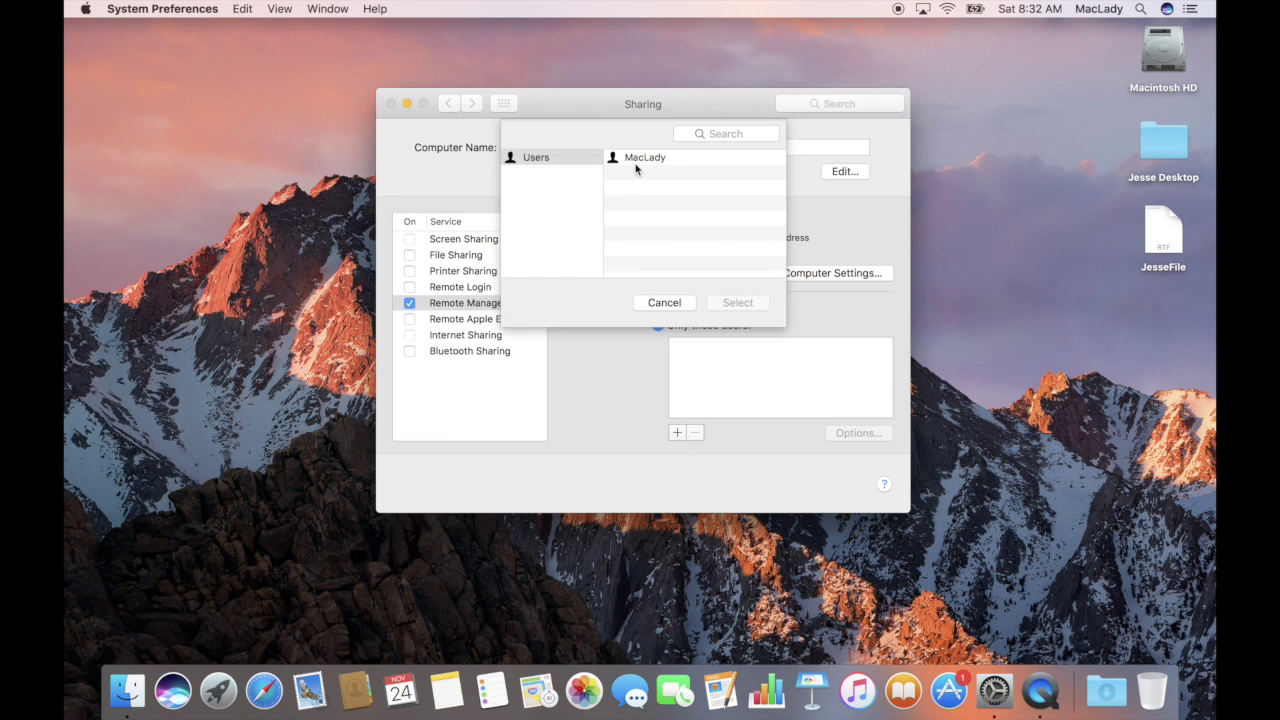
click(643, 160)
click(752, 303)
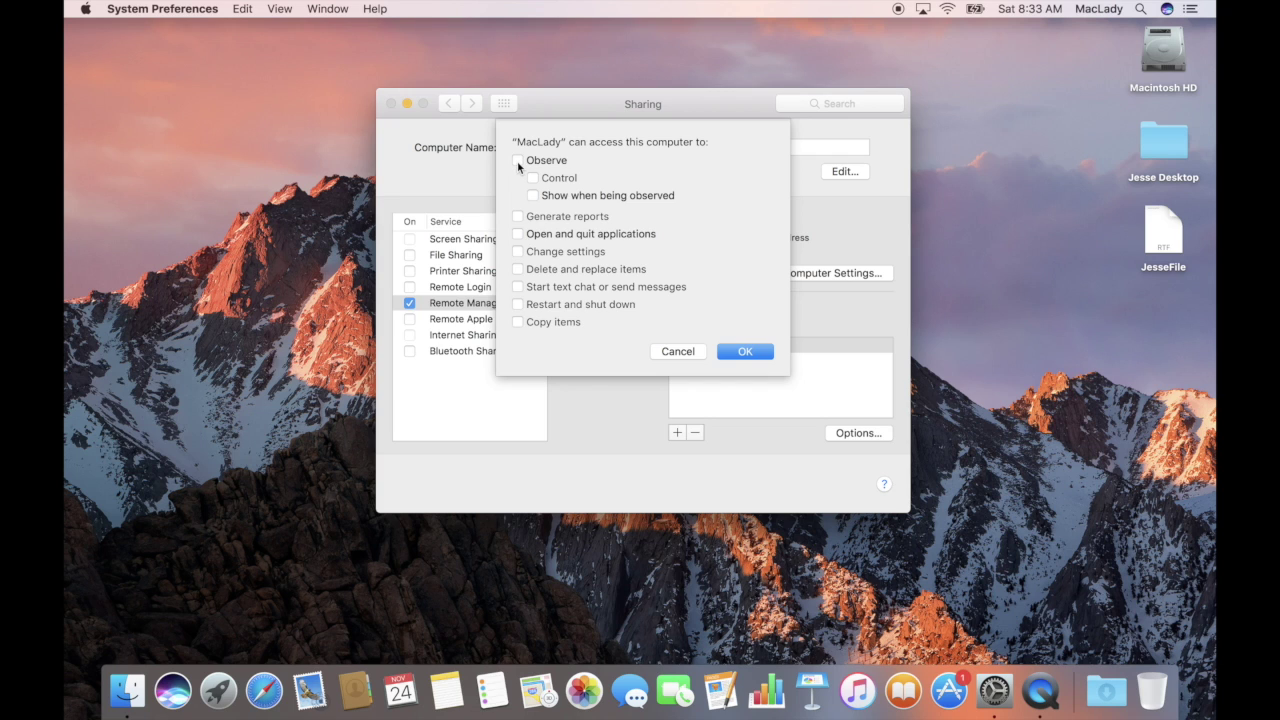
click(517, 162)
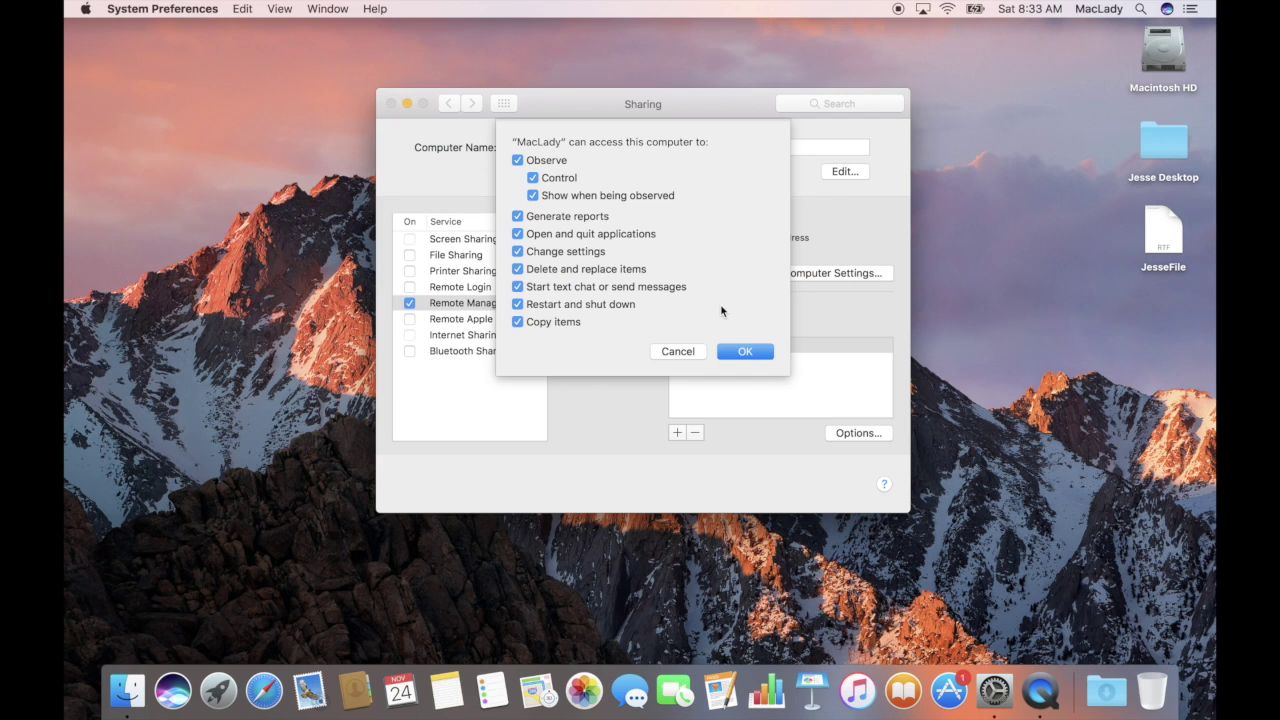
click(746, 351)
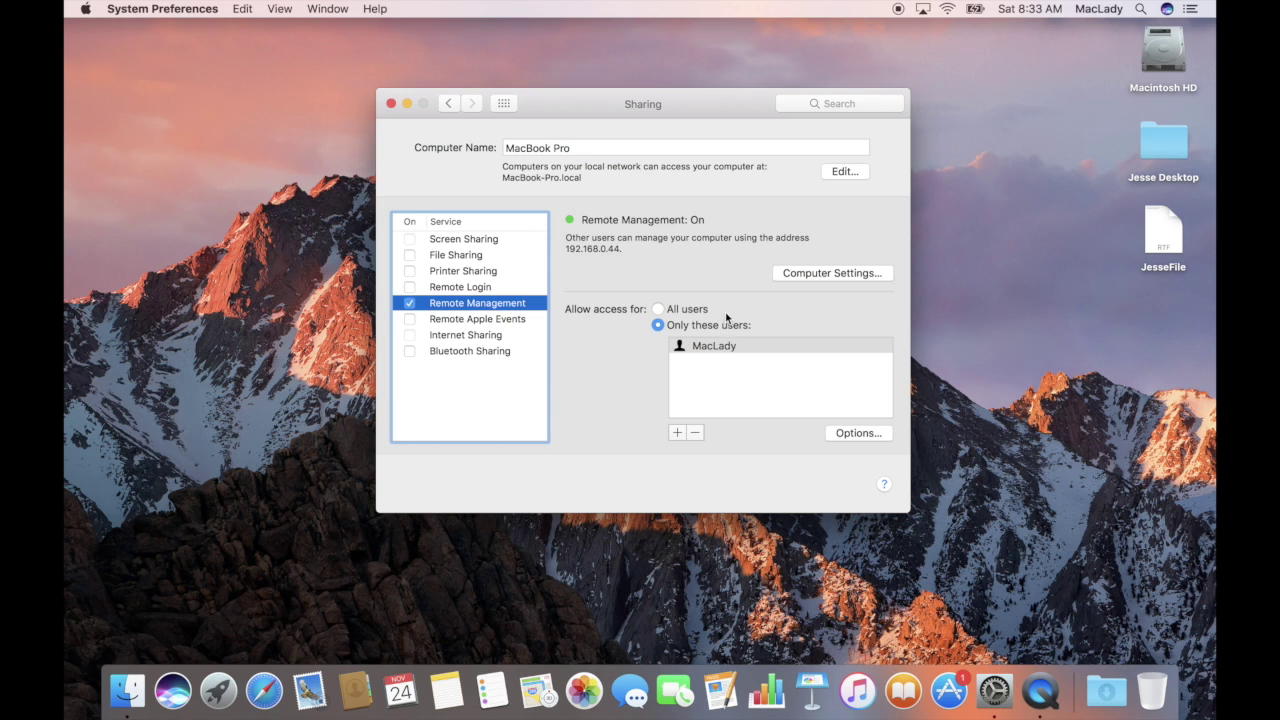
- Highlight the network address that others can use to manage this computer
drag(621, 249, 559, 250)
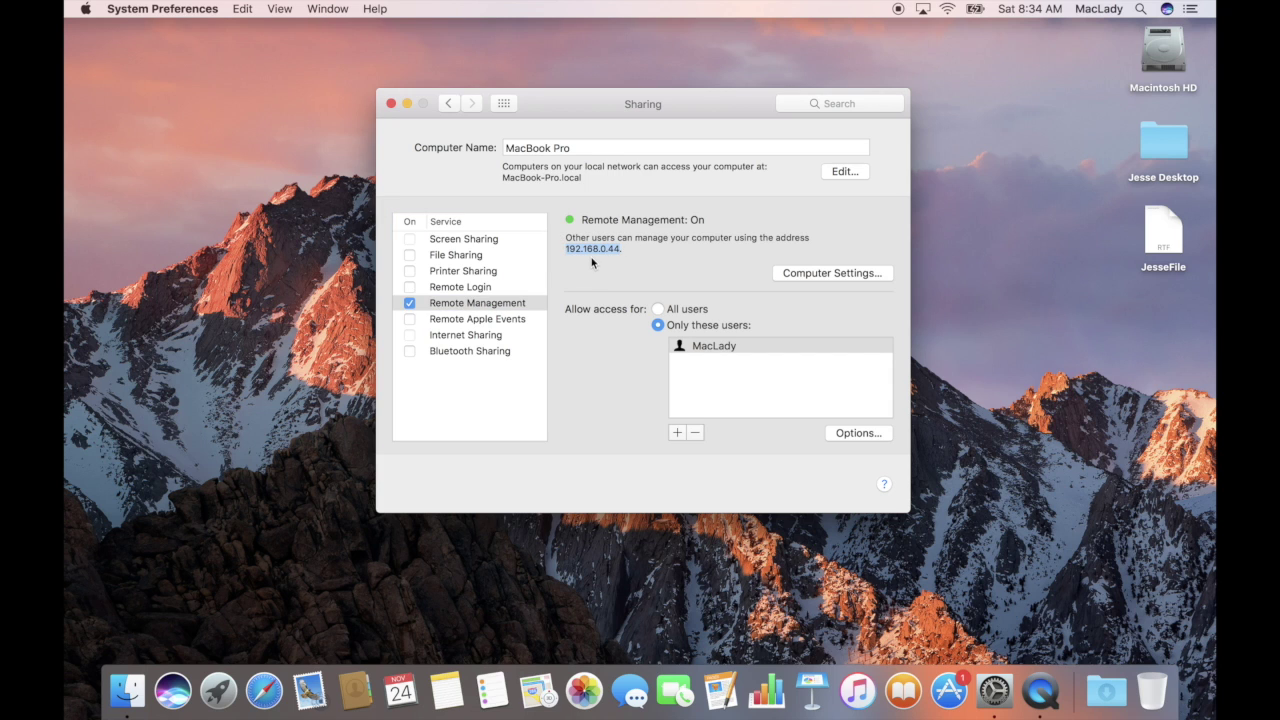
drag(601, 97, 709, 112)
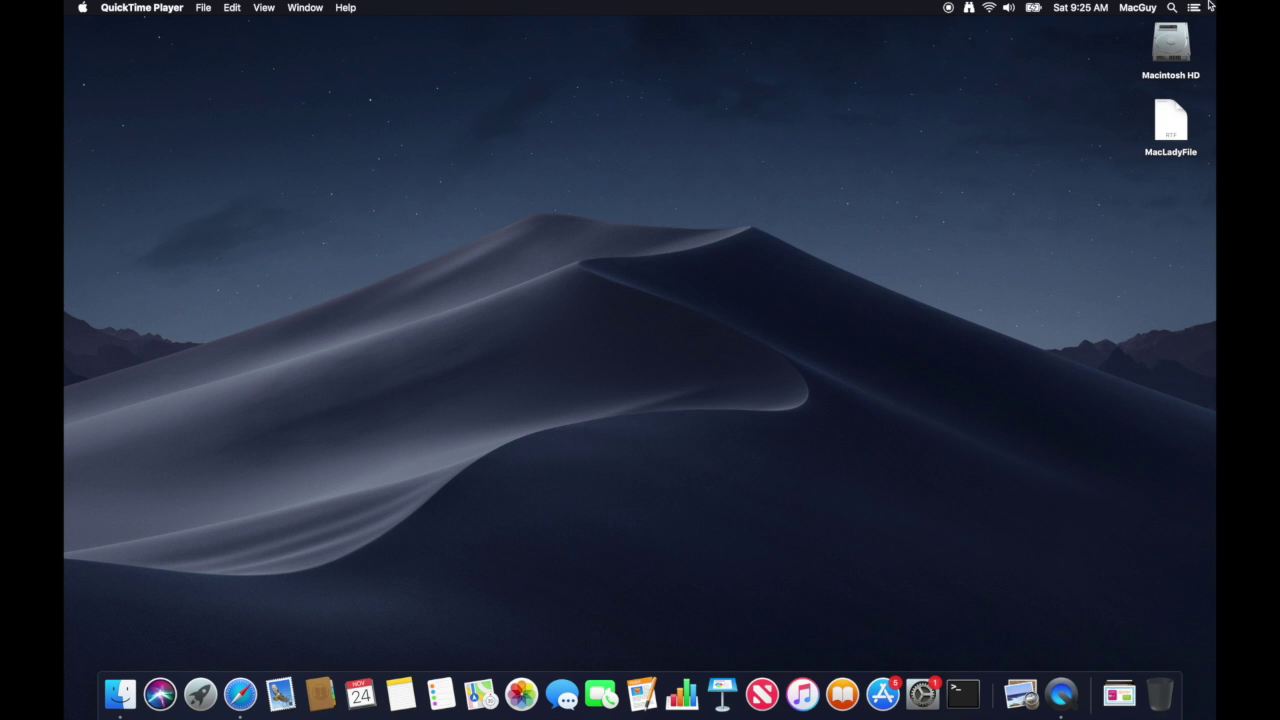
click(1172, 8)
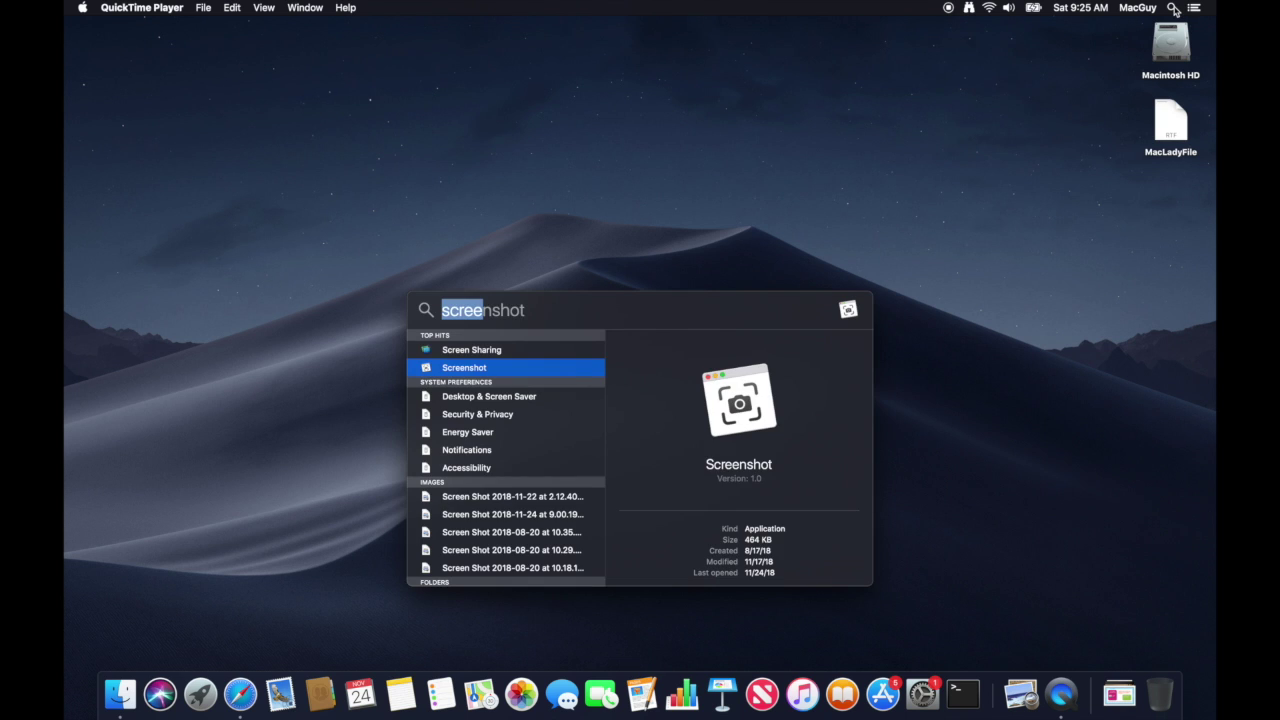
key(BackSpace)
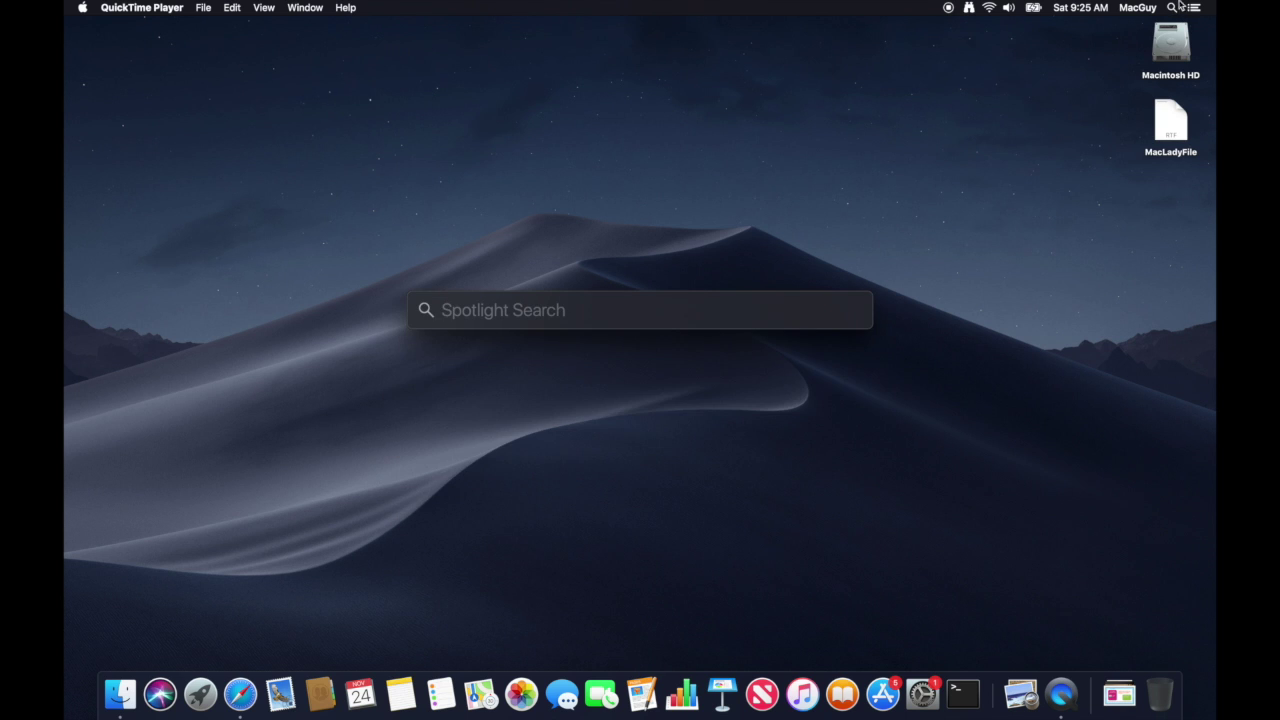
click(954, 163)
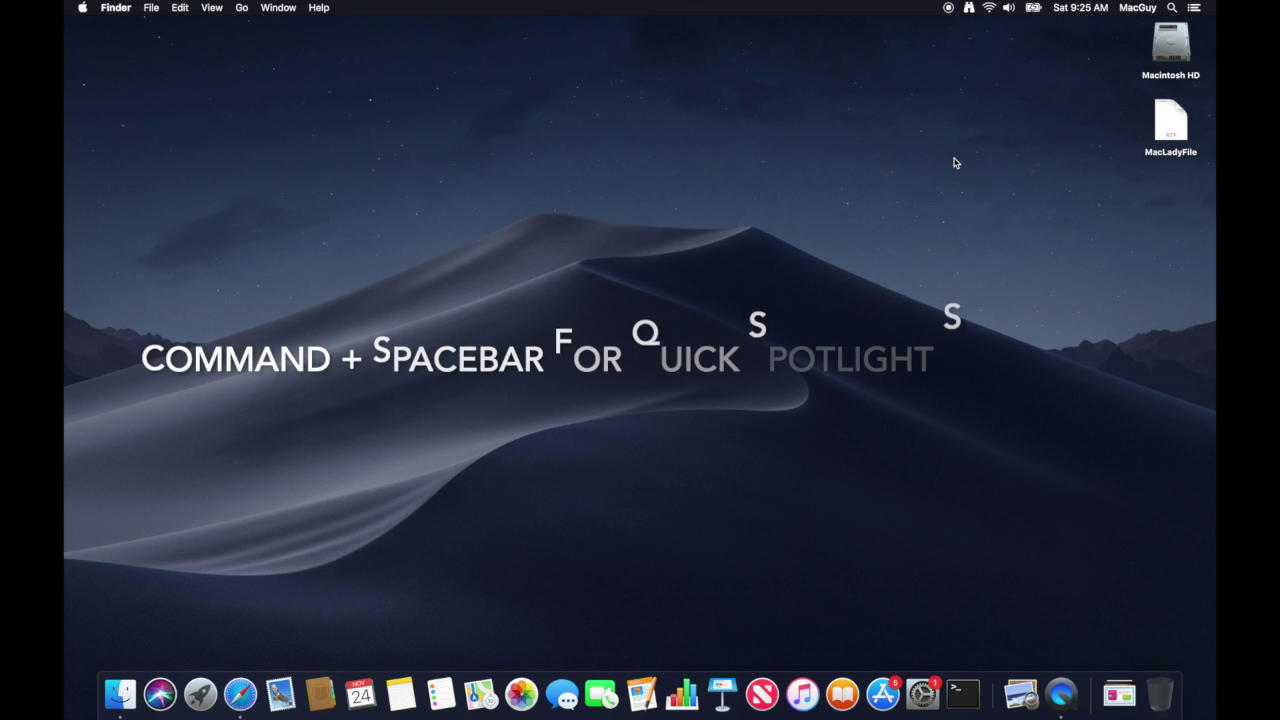
- Search Spotlight for "screen" on the other Mac and launch the Screen Sharing application
key(super+space)
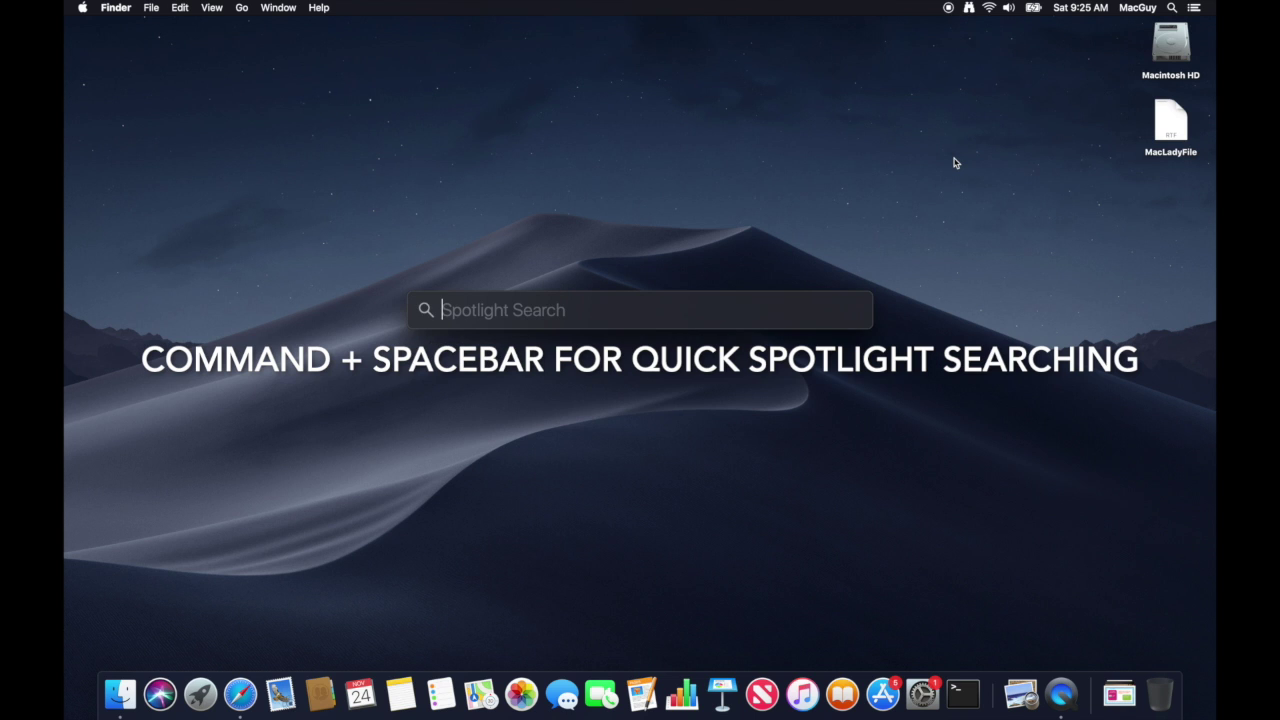
text(s)
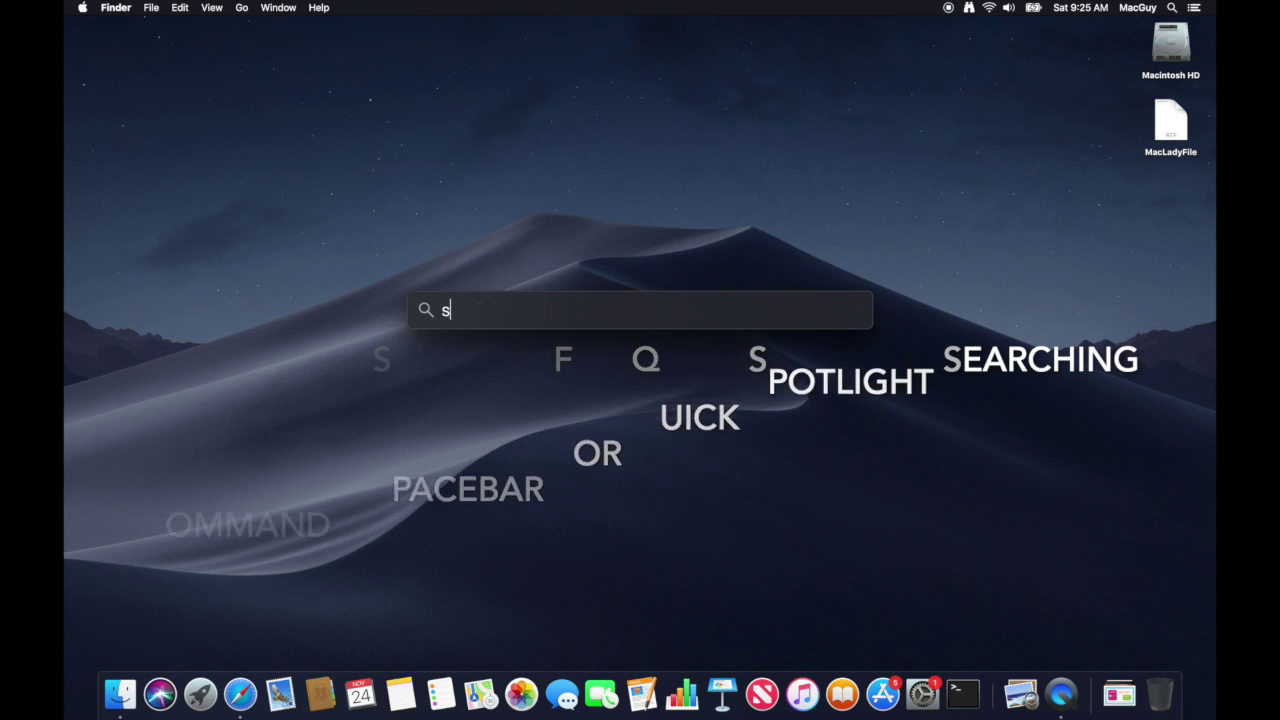
text(creen)
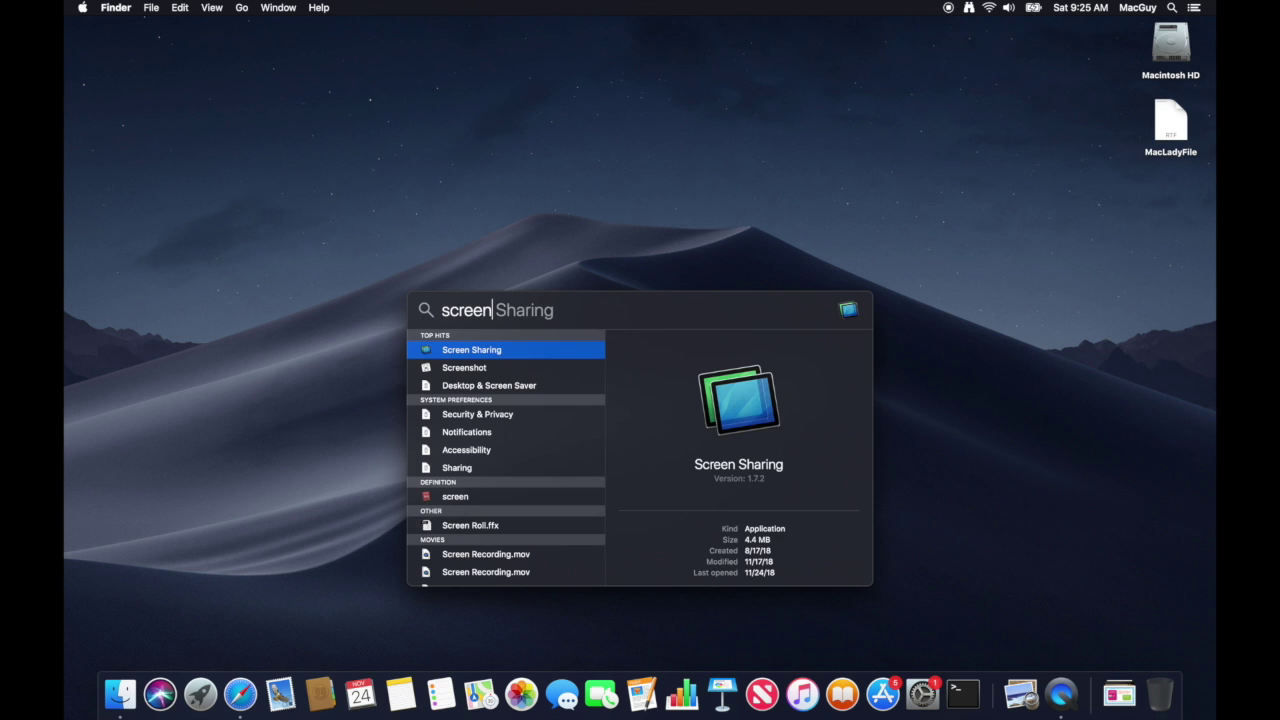
key(Return)
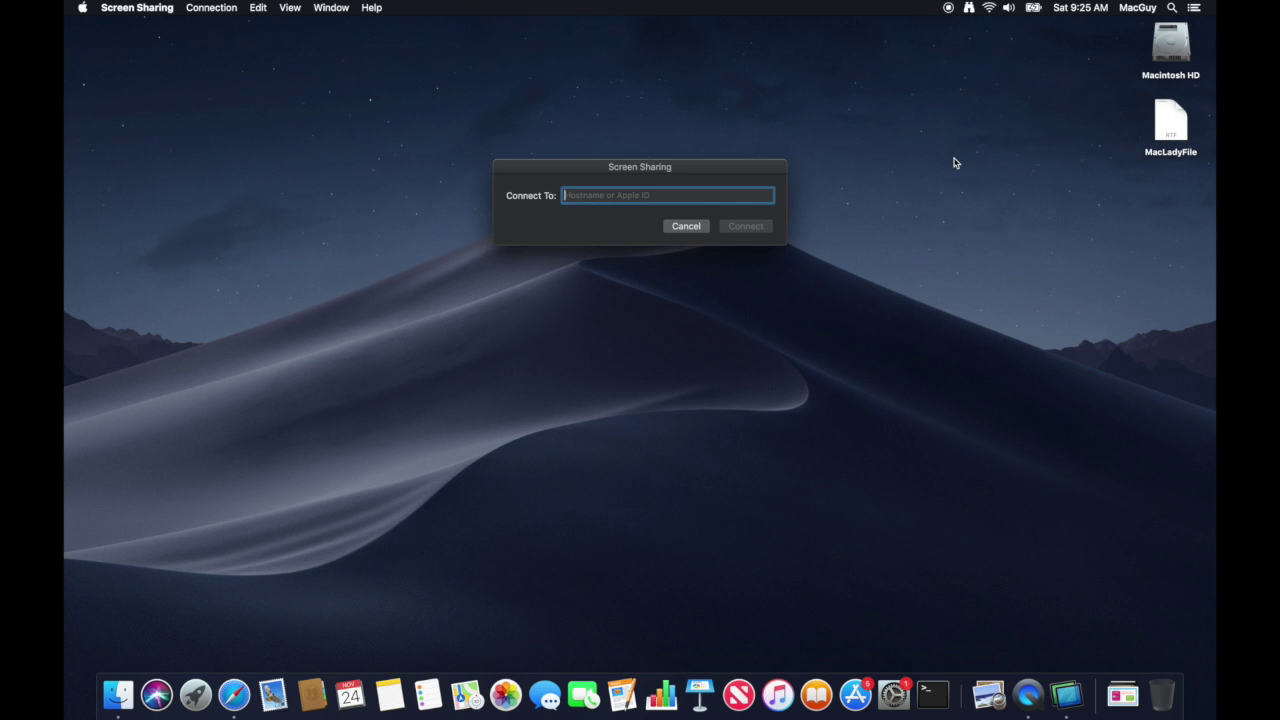
- Connect Screen Sharing to the remote Mac at 192.168.0.44
text(192)
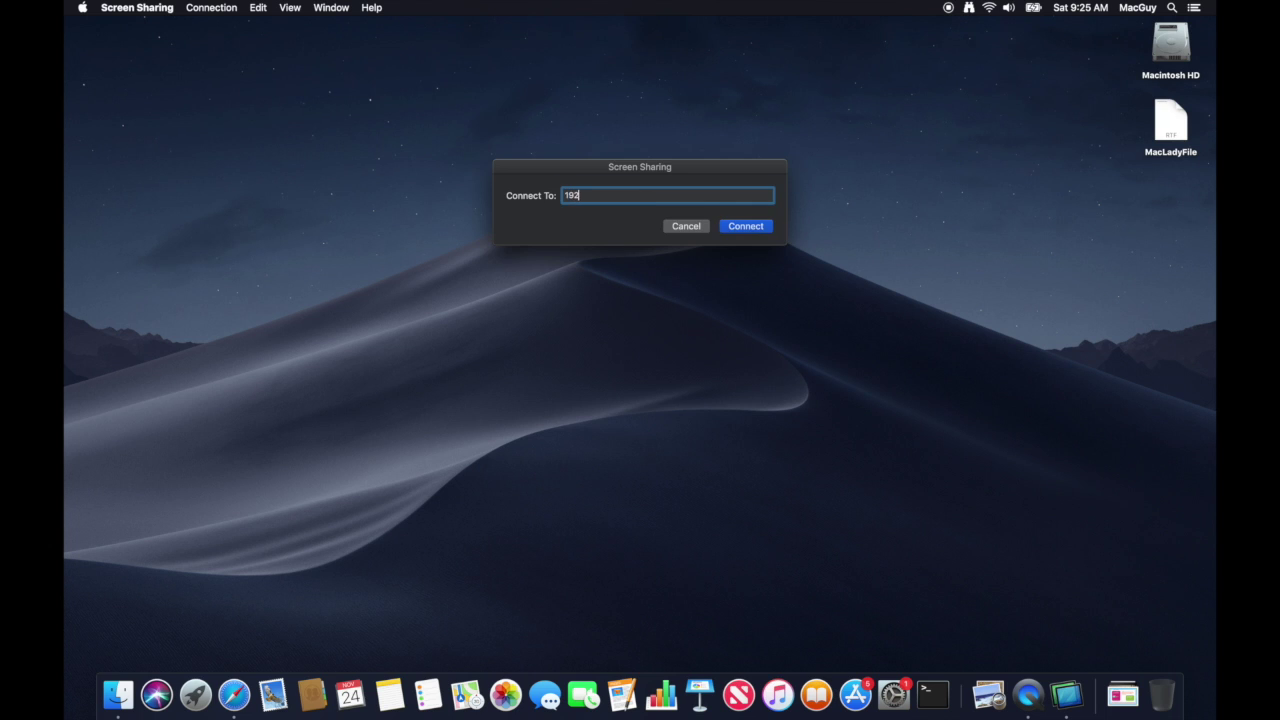
text(.168.0.44)
key(Return)
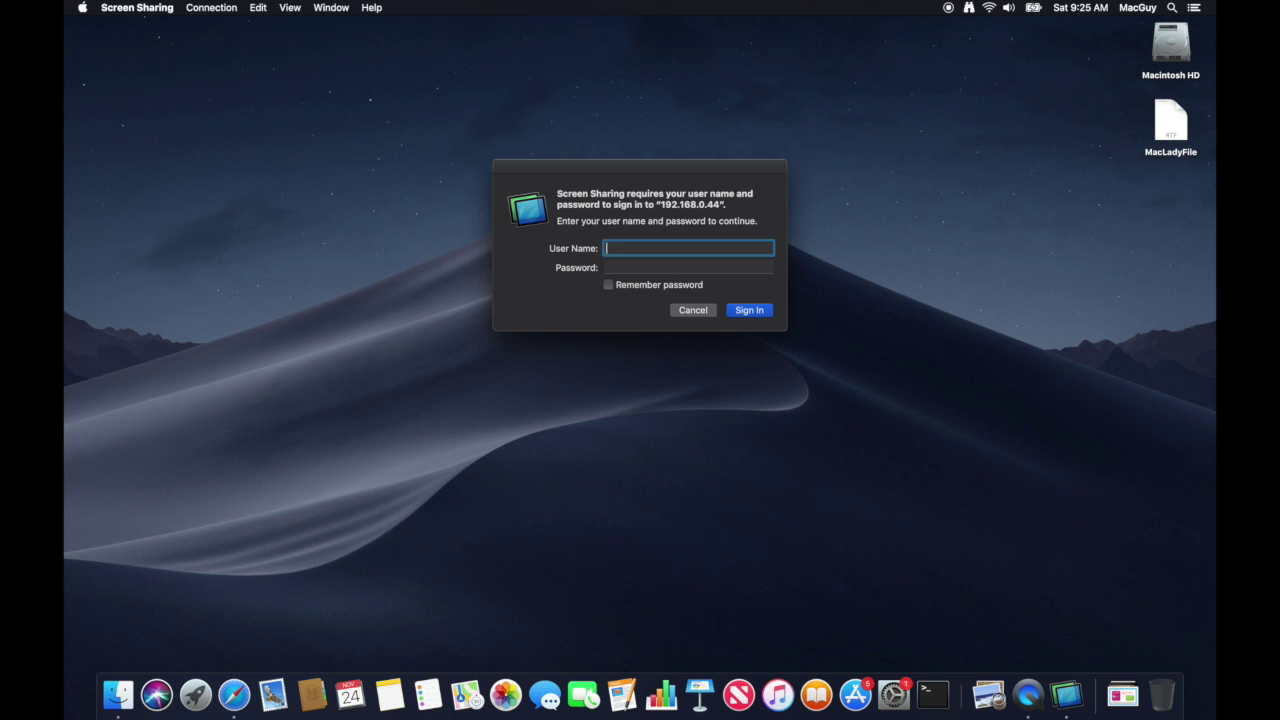
- Sign in to the remote Mac with the account's user name and password
text(maclady)
key(Tab)
text(****)
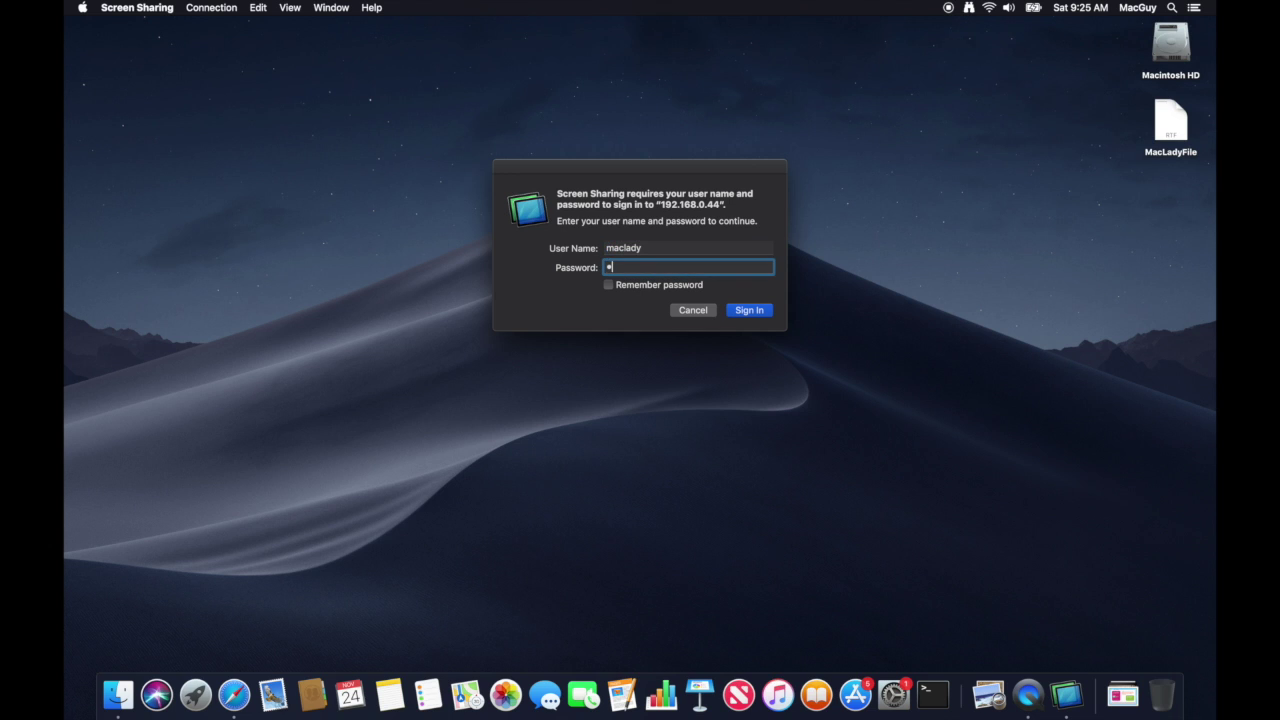
text(**********)
click(767, 315)
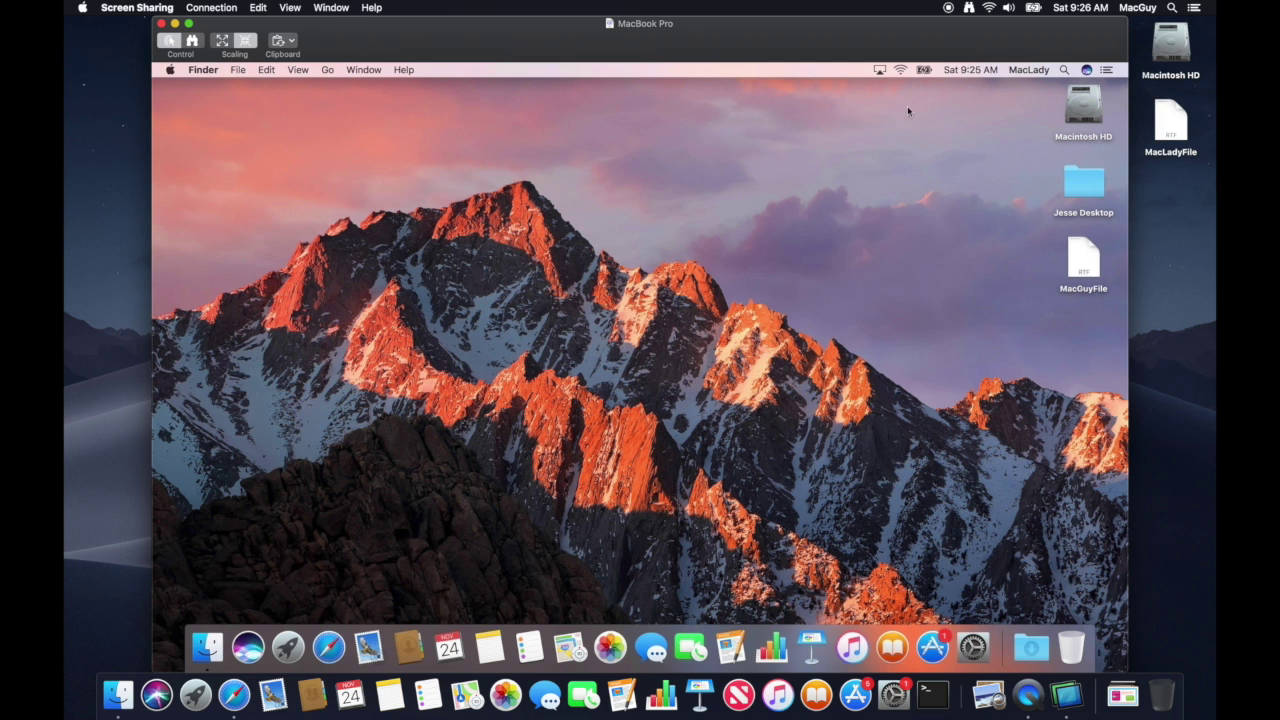
- View the contents of the remote Mac's Macintosh HD drive and close its window
double_click(1076, 118)
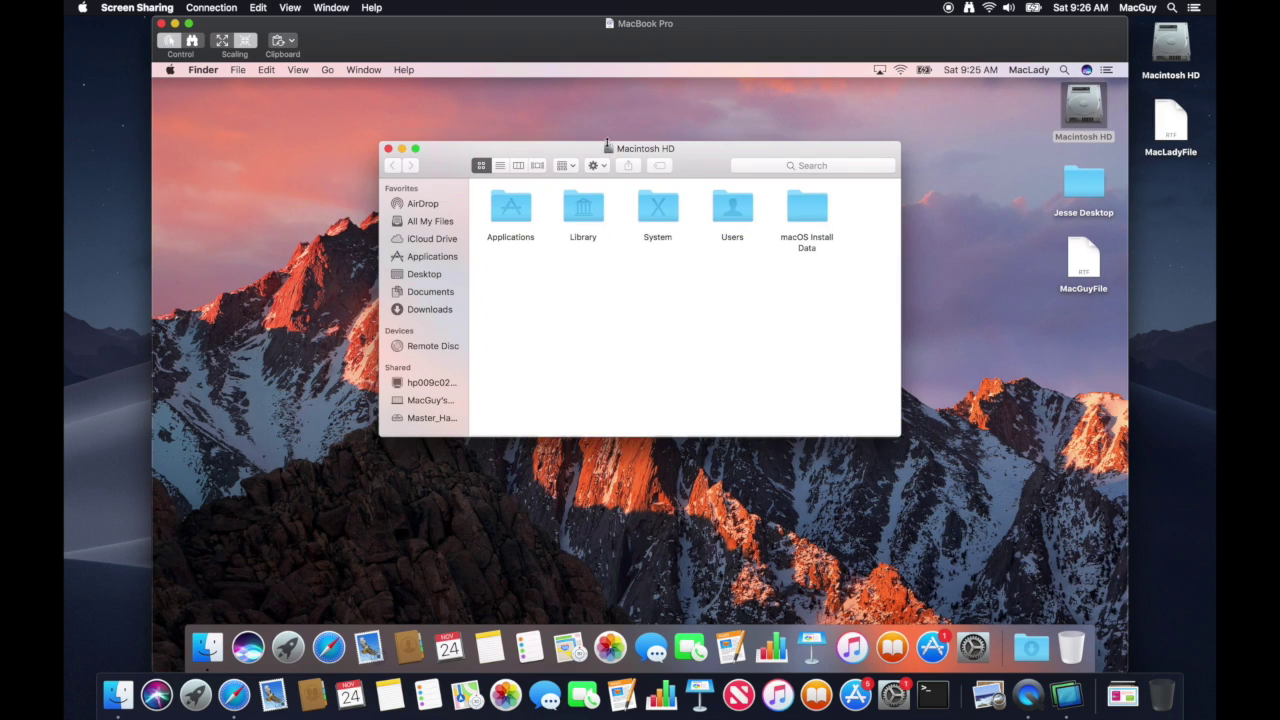
click(388, 148)
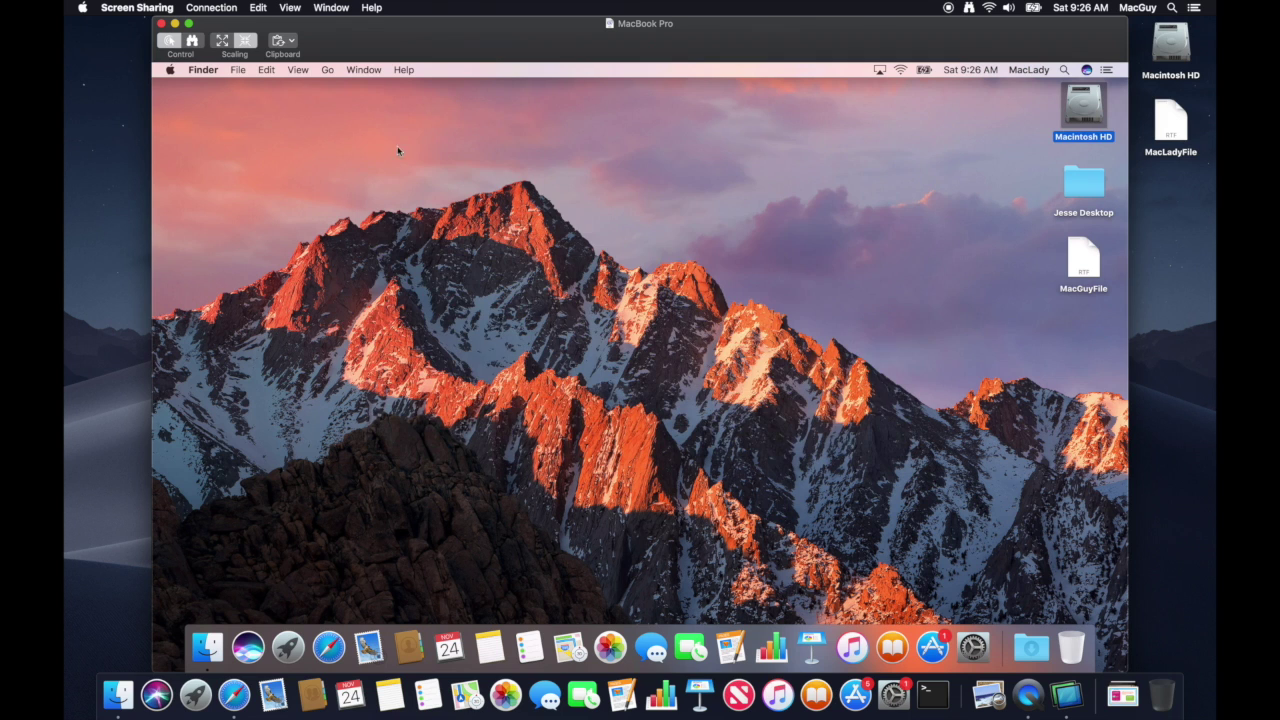
- Copy MacGuyFile from the remote desktop to the local desktop, and MacLadyFile from the local desktop to the remote one
drag(1084, 265, 1177, 244)
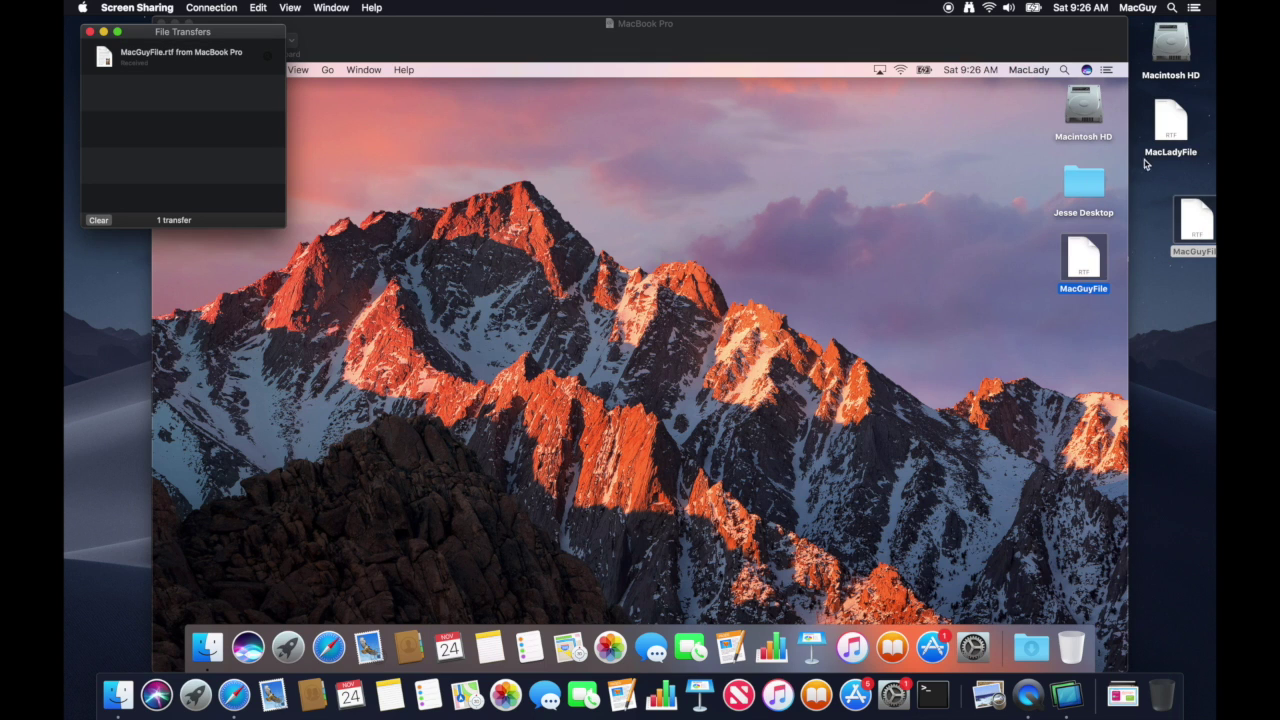
click(1169, 130)
drag(1169, 130, 1083, 340)
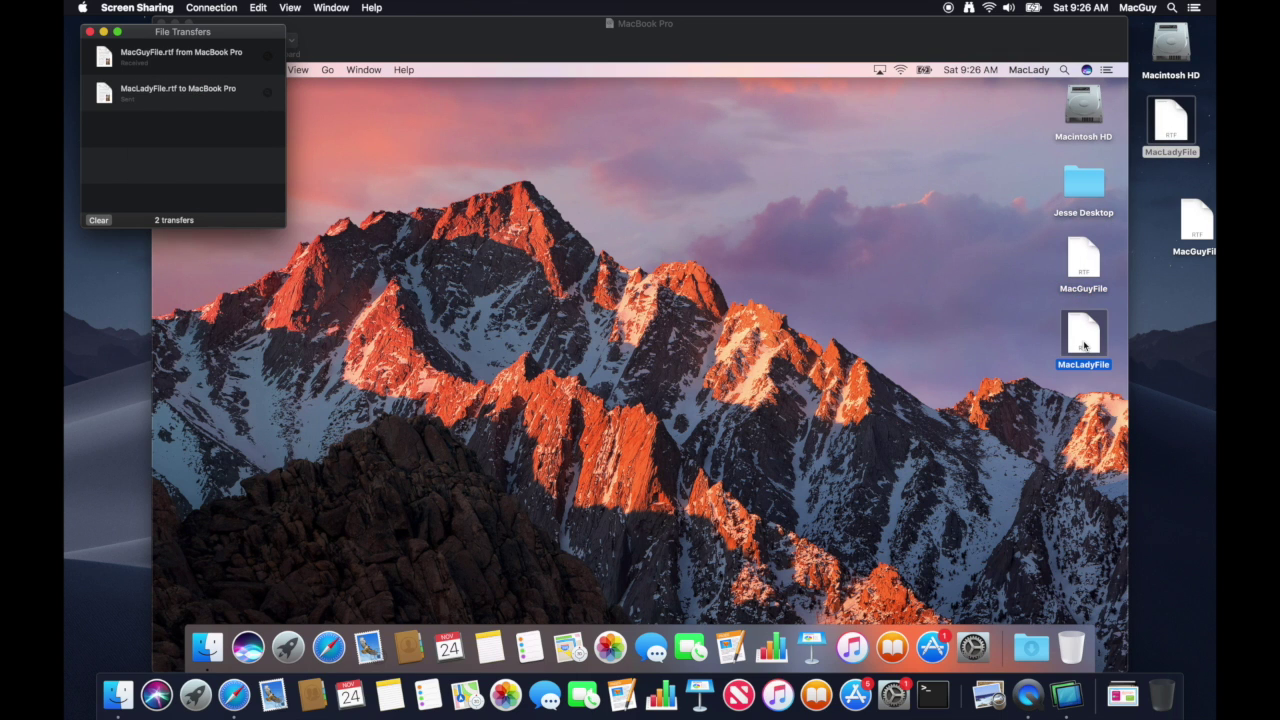
- Launch Photo Booth on the remote Mac through its Spotlight search
click(816, 290)
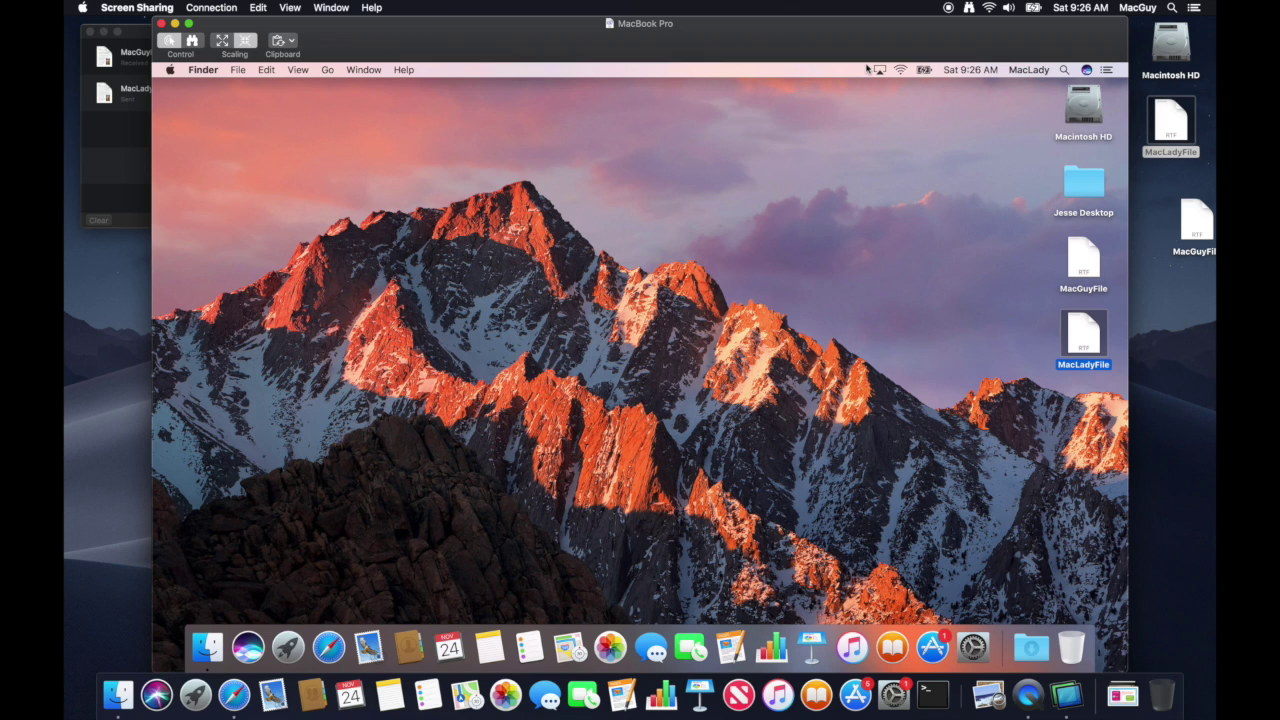
click(841, 220)
key(super+space)
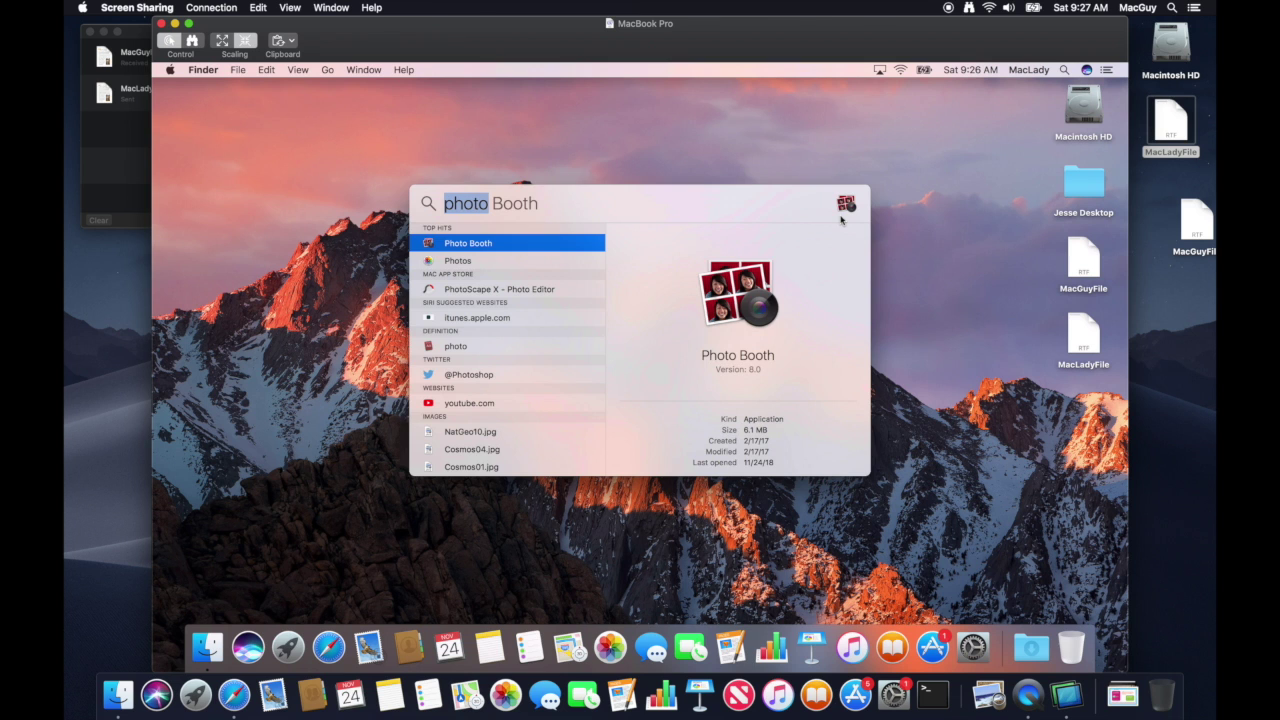
key(Return)
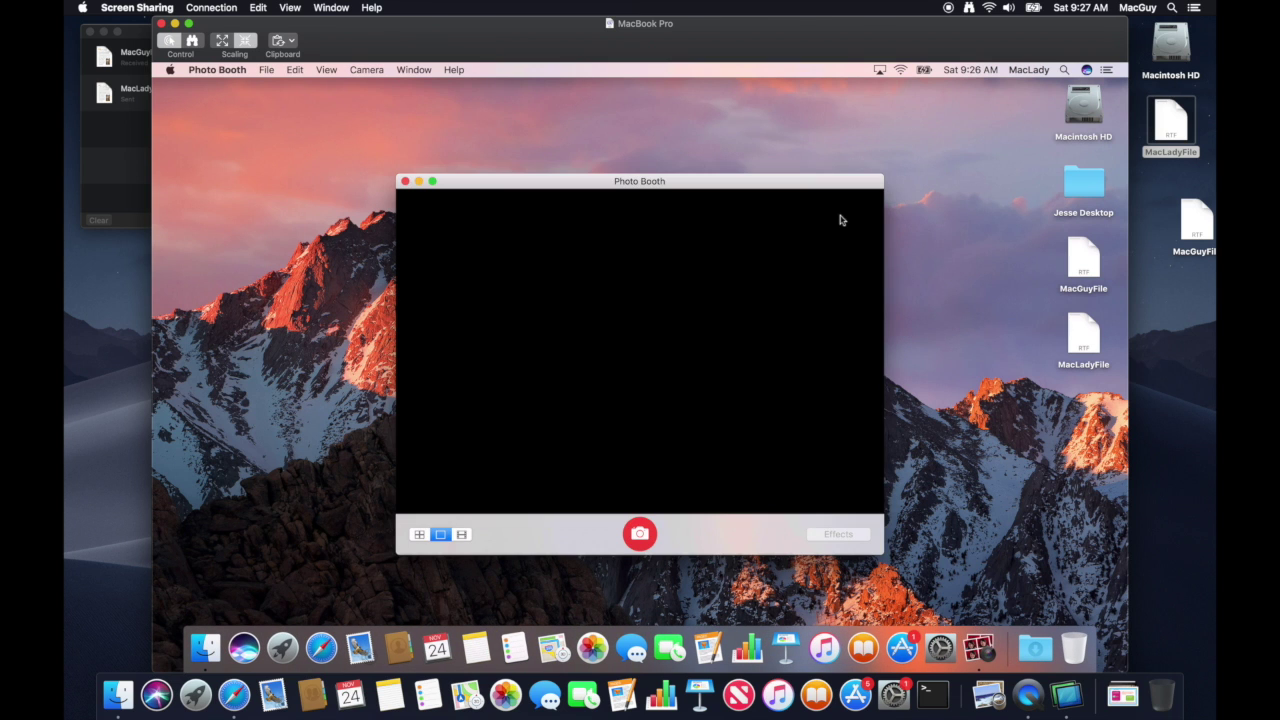
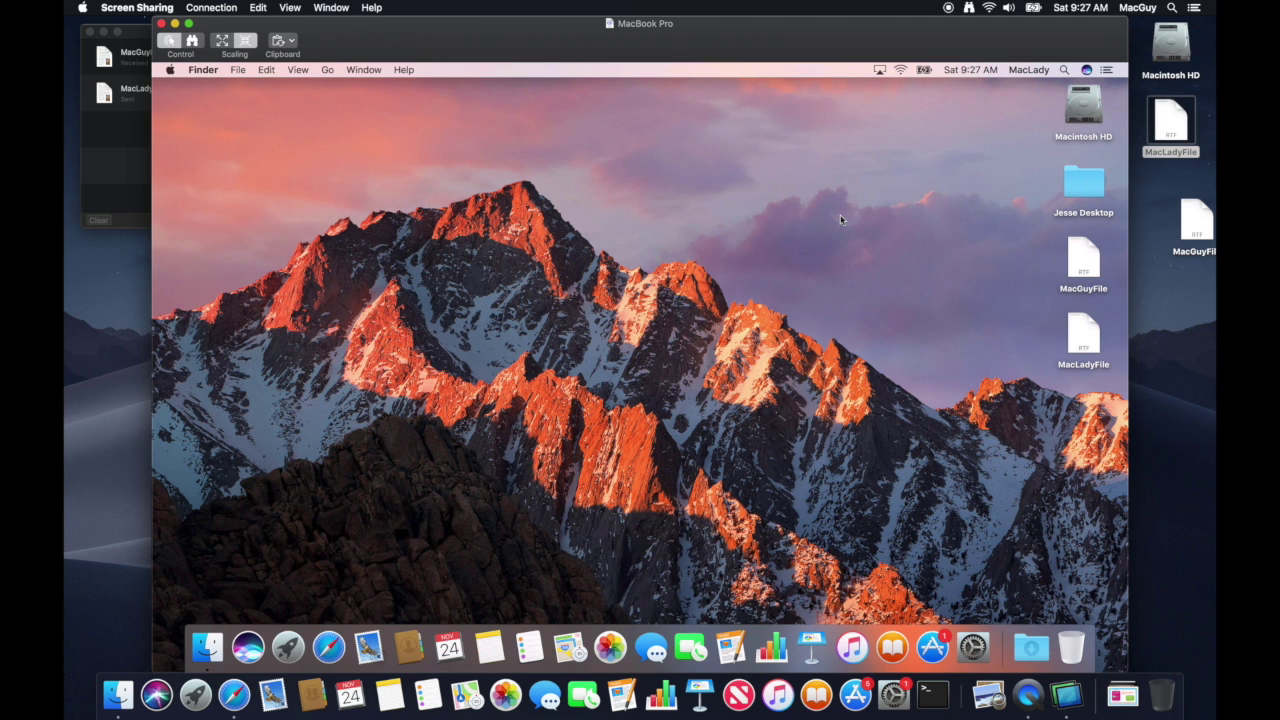
- In the remote Mac's Sharing preferences, turn on "Show Remote Management status in menu bar" for Remote Management and close System Preferences
click(970, 648)
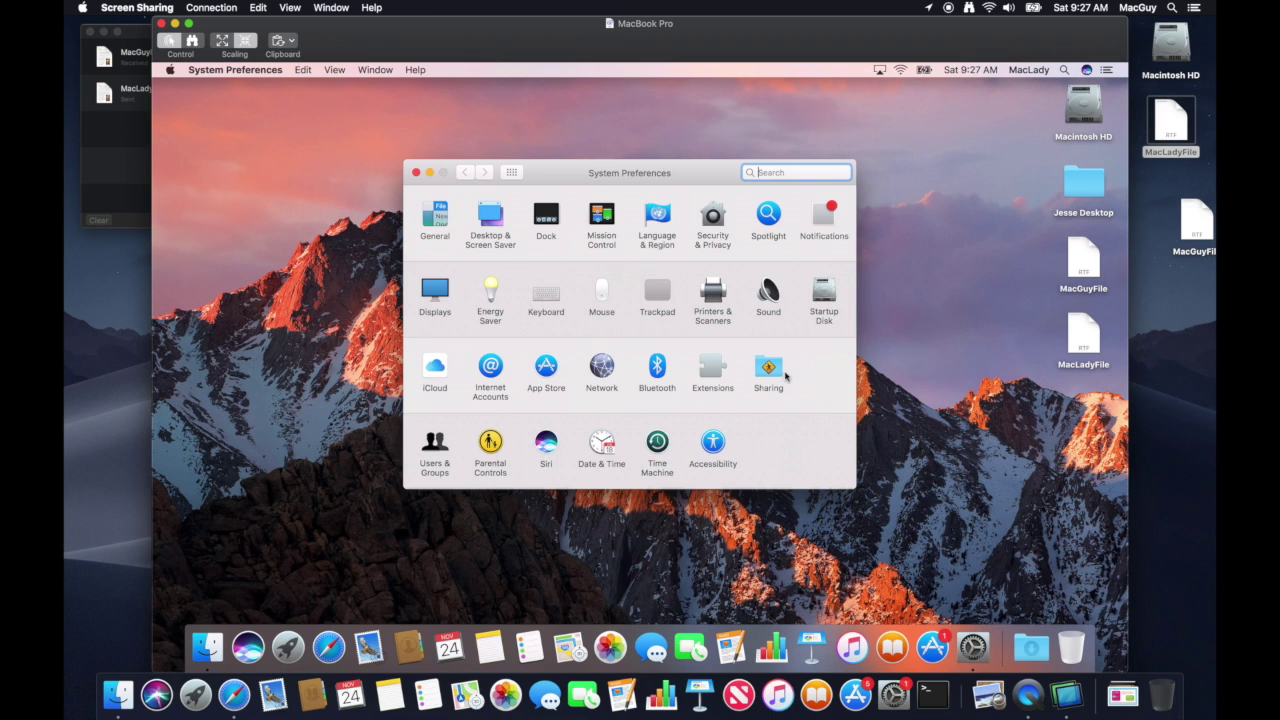
click(768, 367)
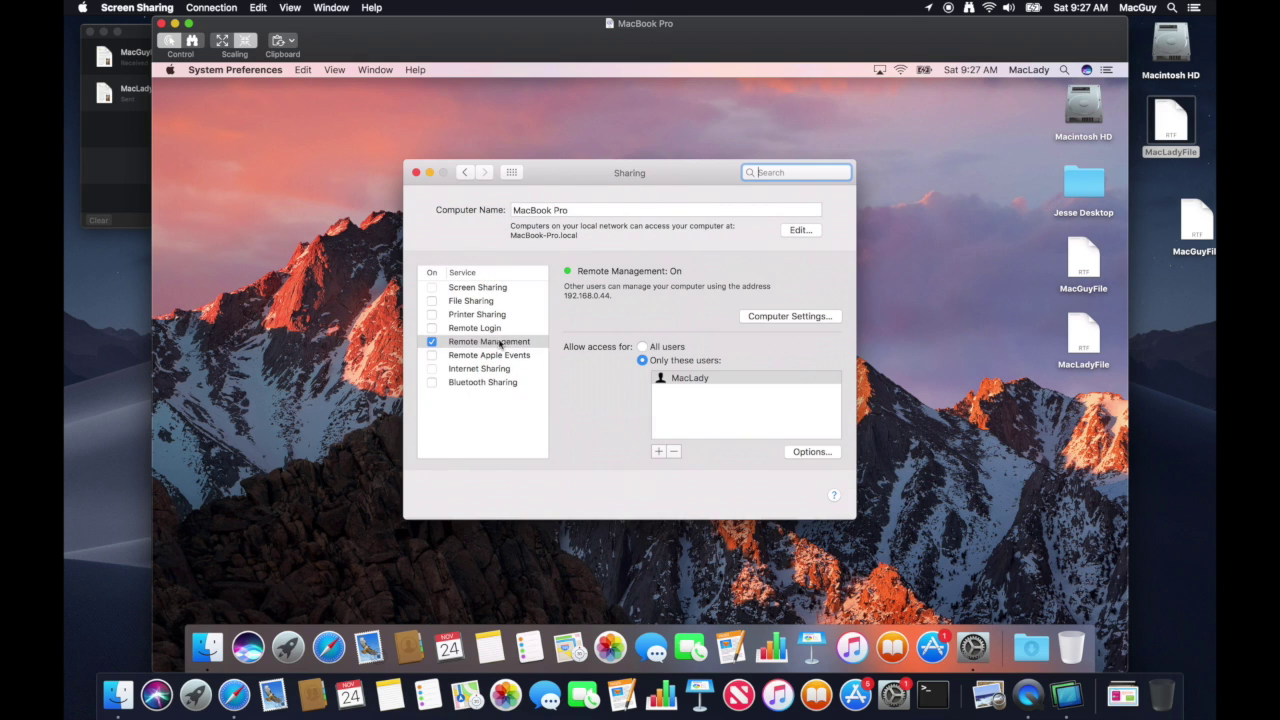
click(501, 343)
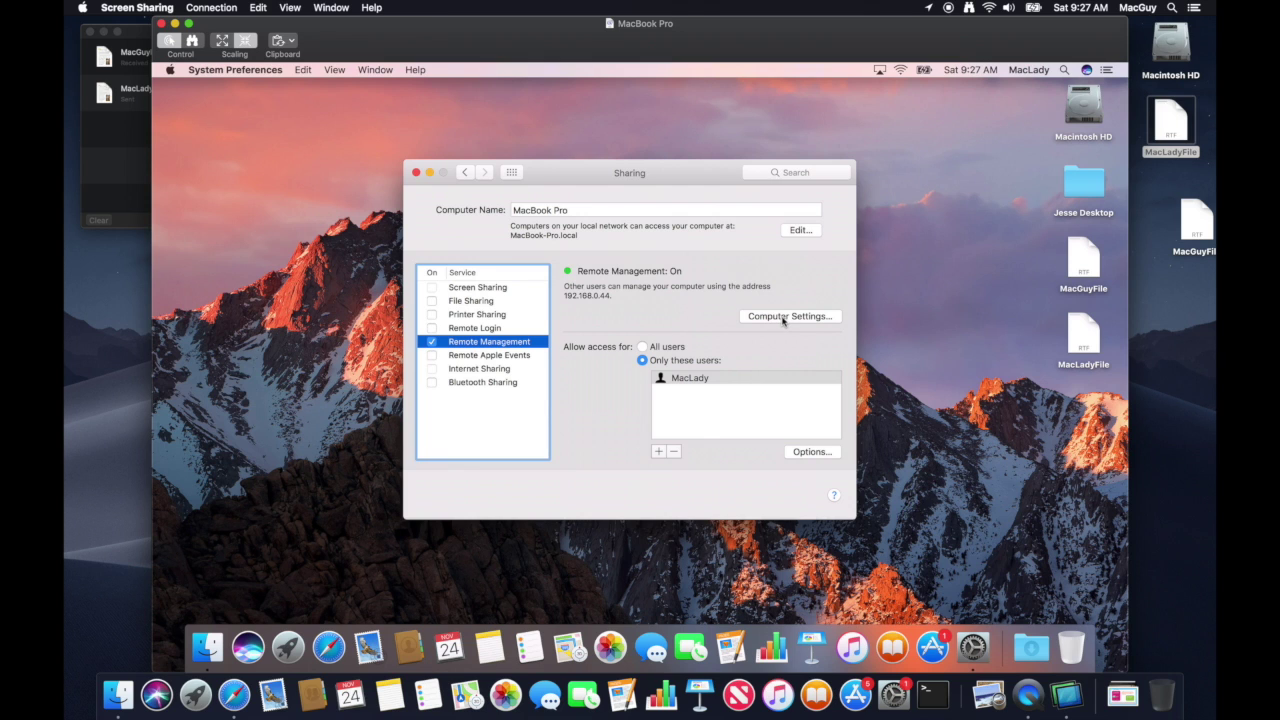
click(783, 318)
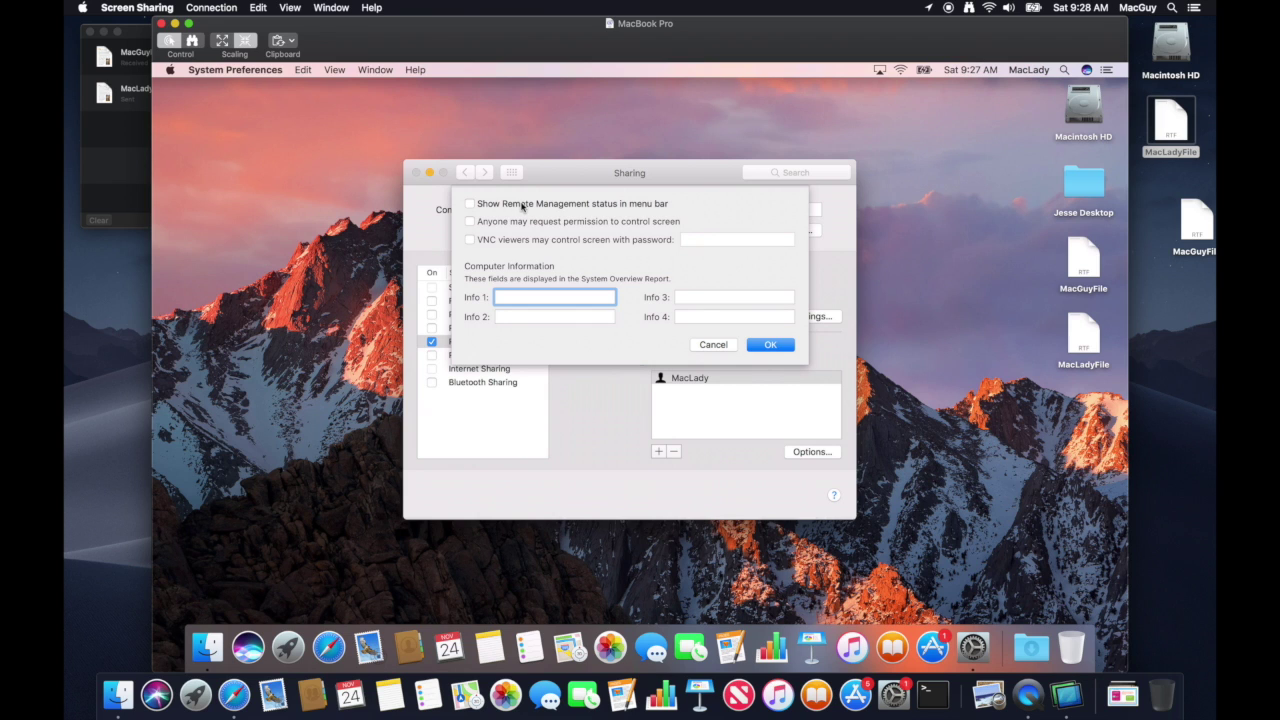
click(522, 207)
click(770, 346)
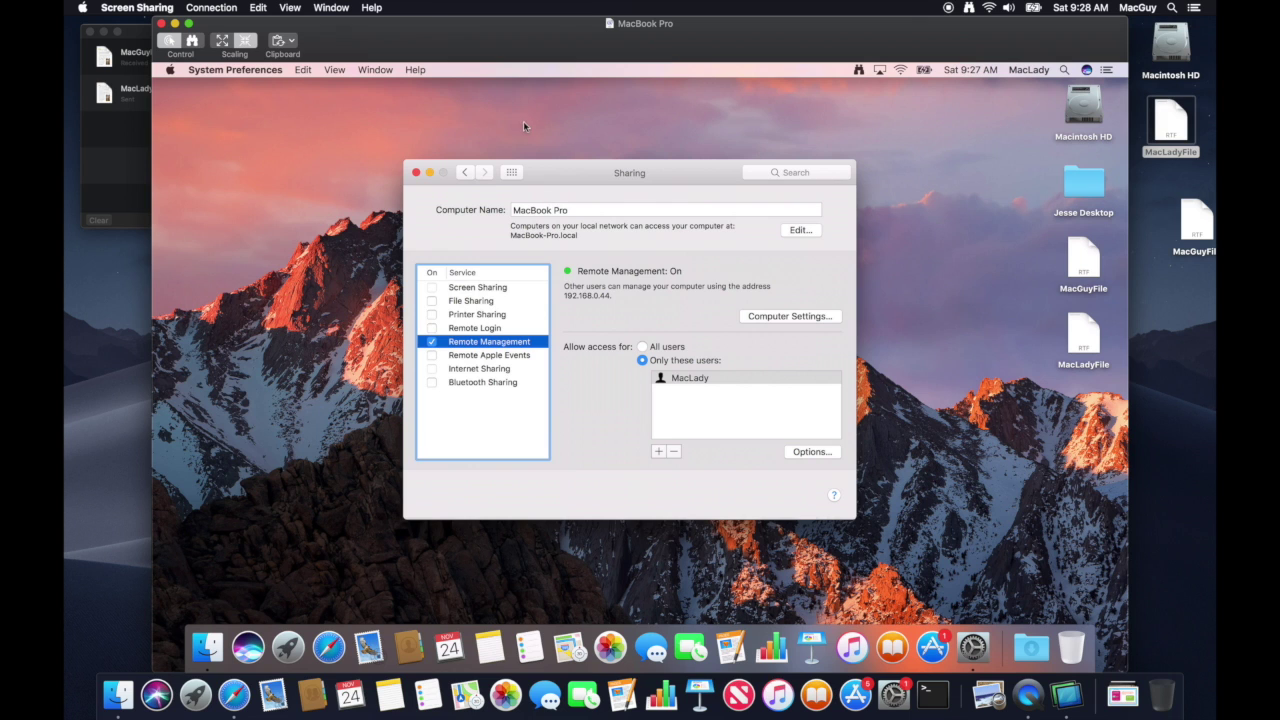
click(417, 173)
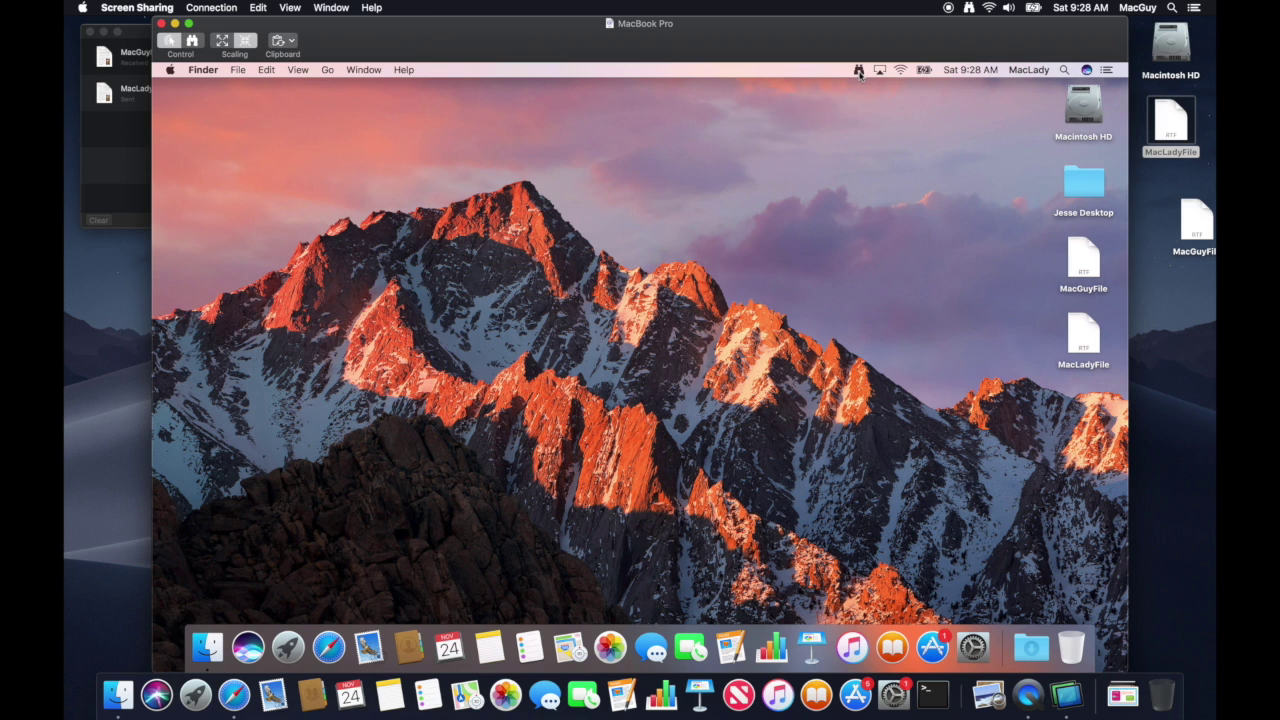
- Close the MacBook Pro screen sharing window to end the remote session
click(161, 23)
click(210, 7)
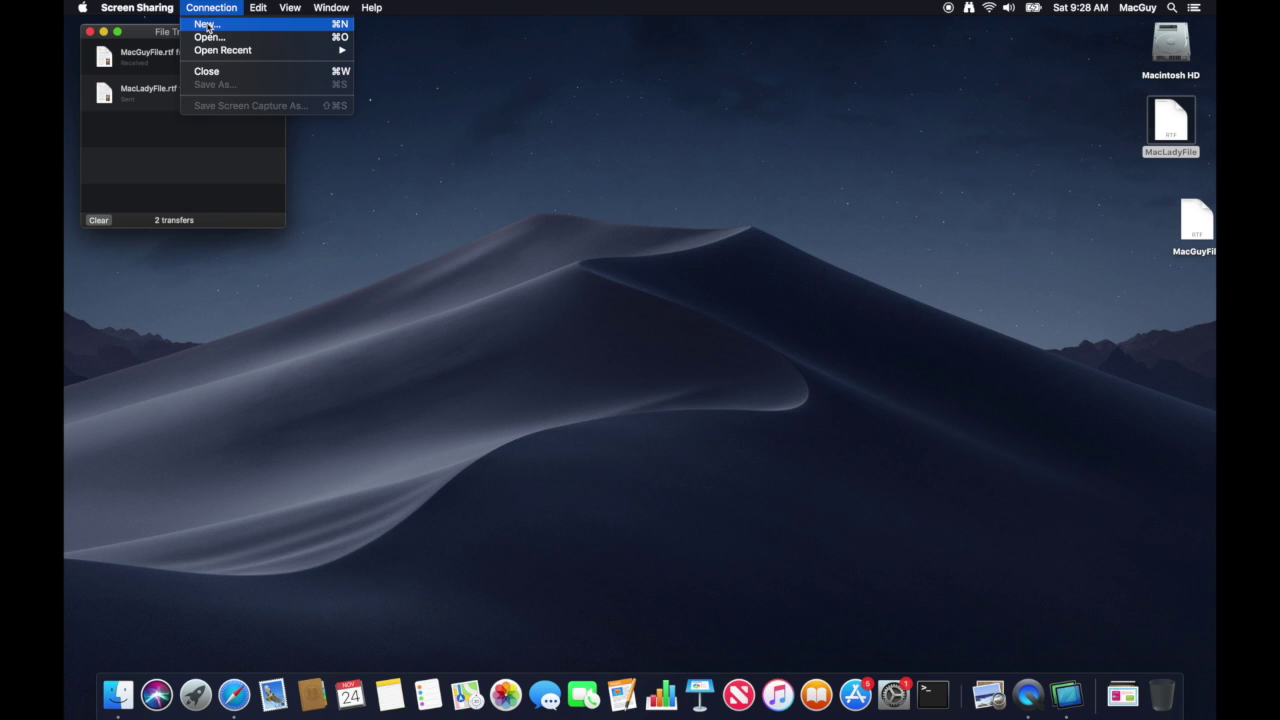
click(207, 25)
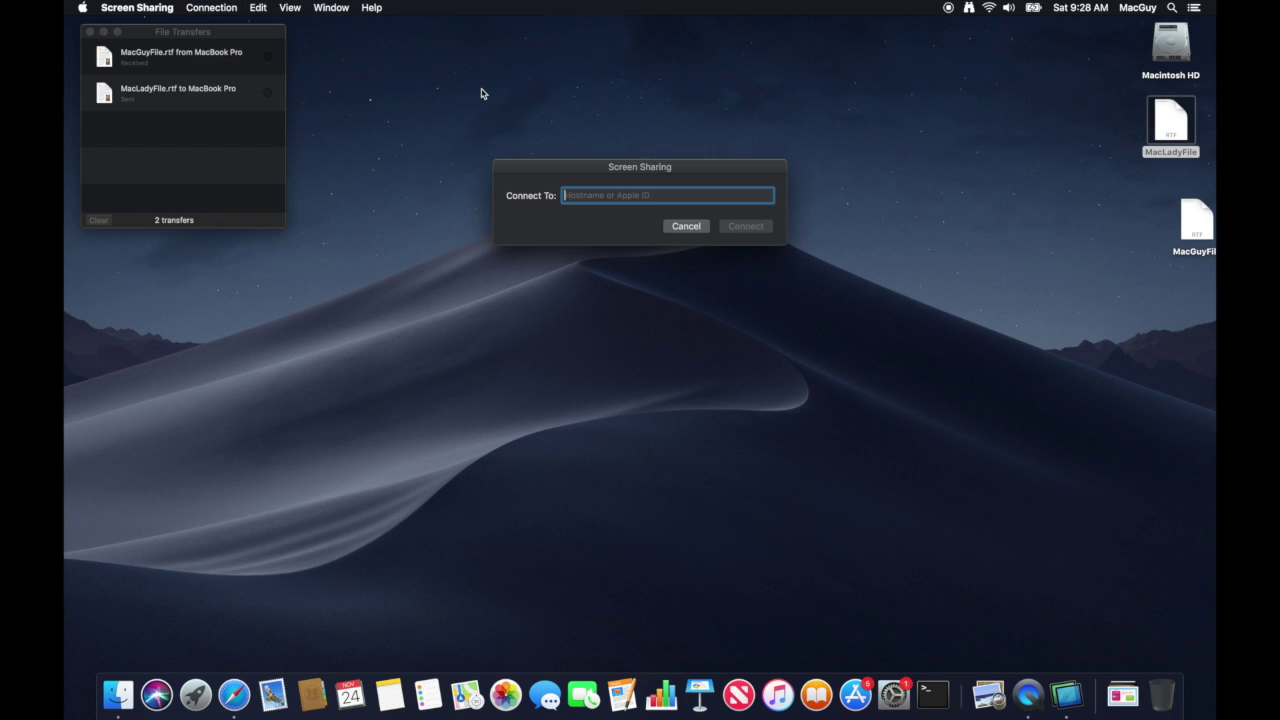
click(686, 226)
click(211, 7)
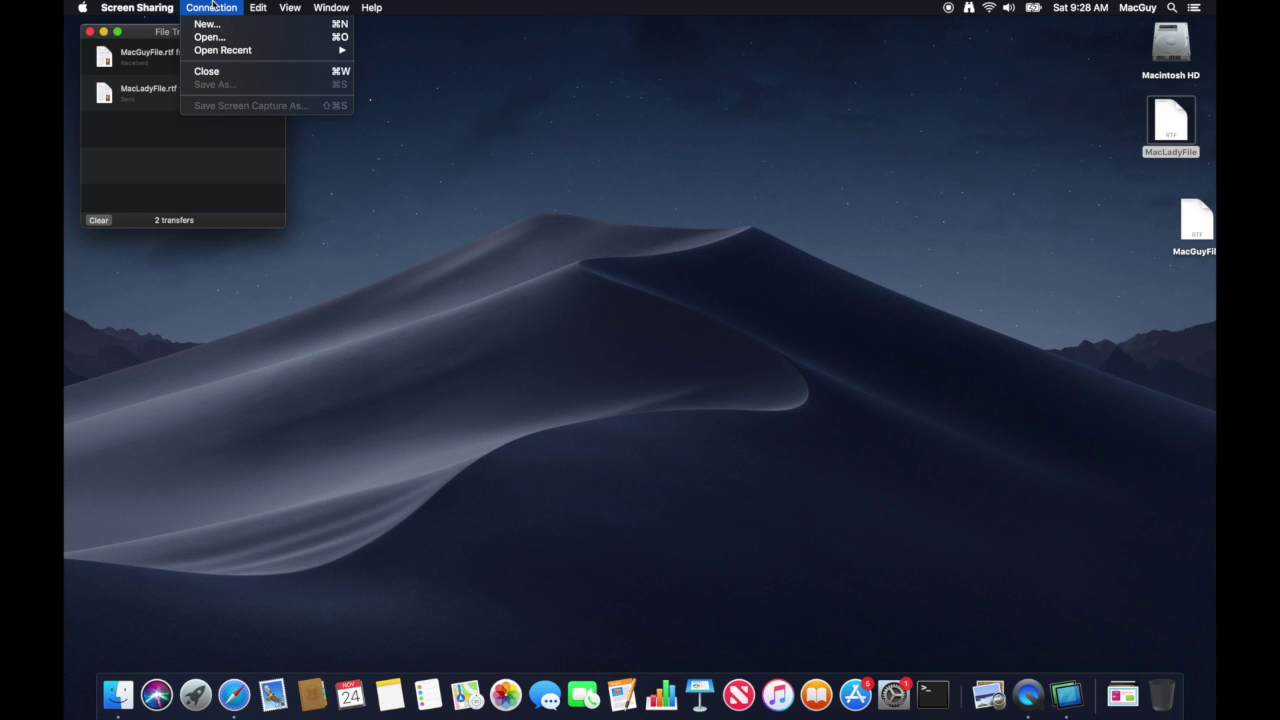
mouse_move(214, 52)
click(408, 52)
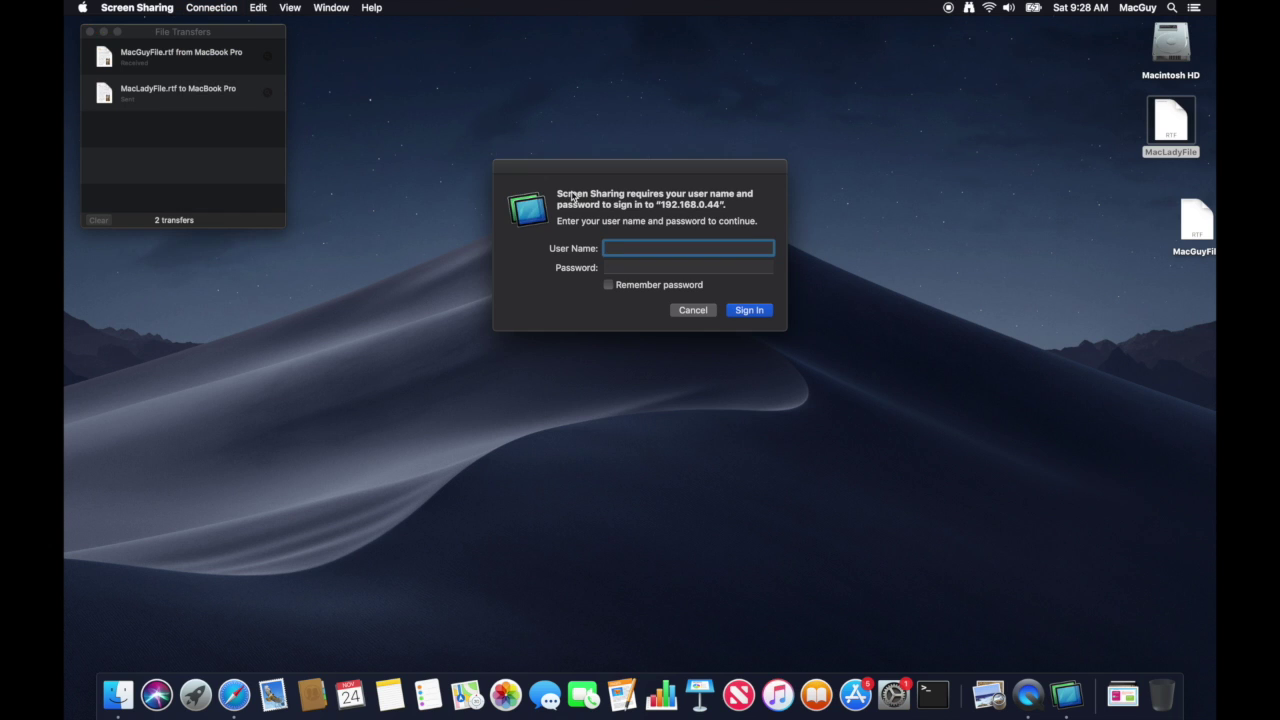
text(maclady)
key(Tab)
text(••••••••••••)
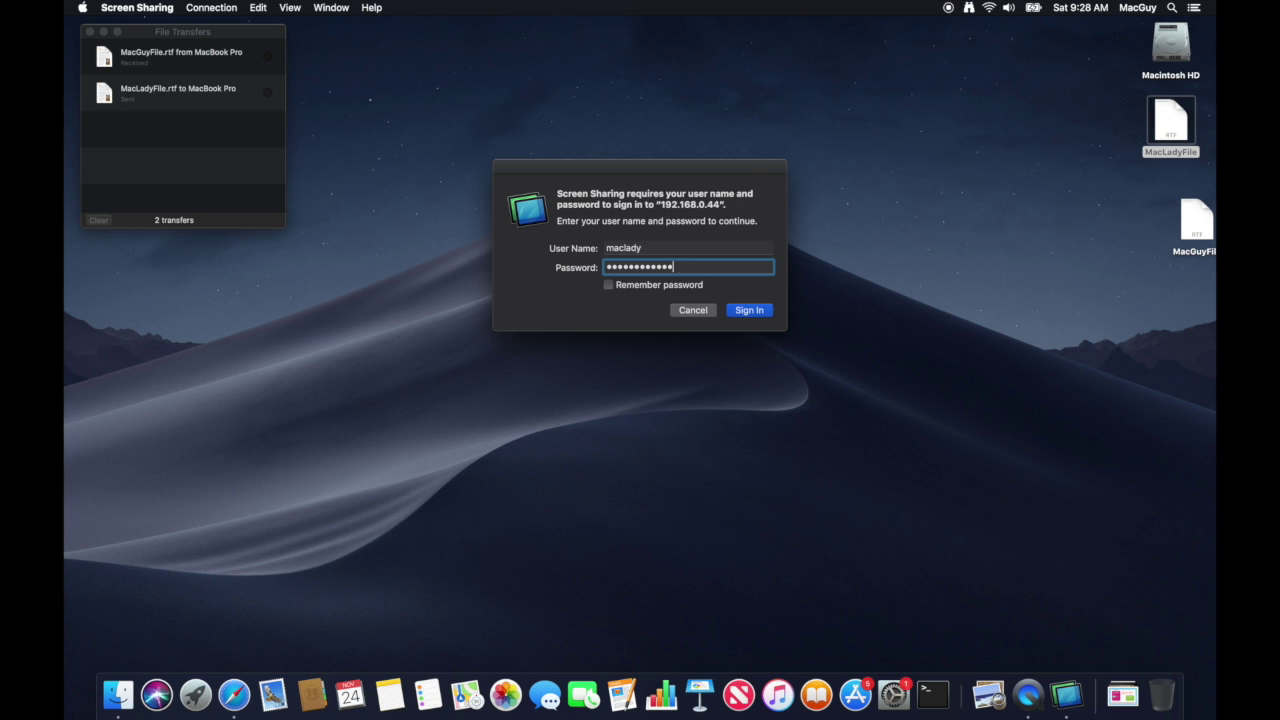
key(Return)
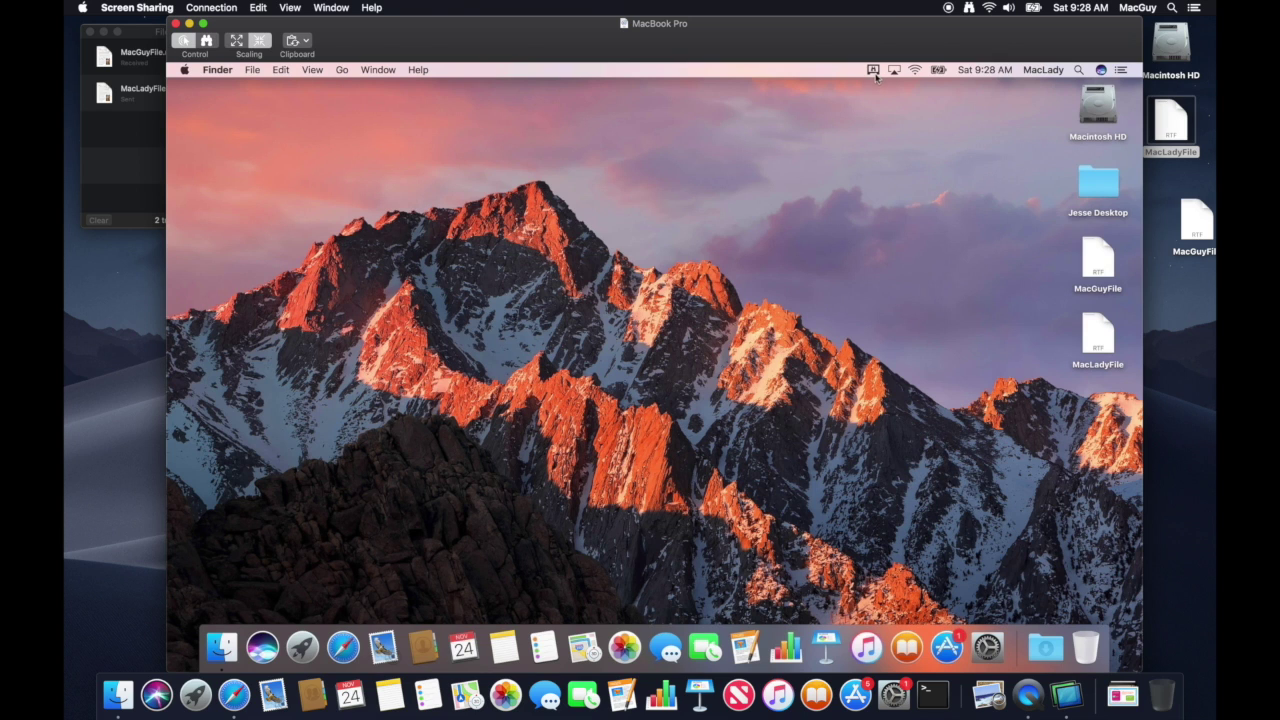
- View the Remote Management status options on the remote Mac, then dismiss them
click(873, 70)
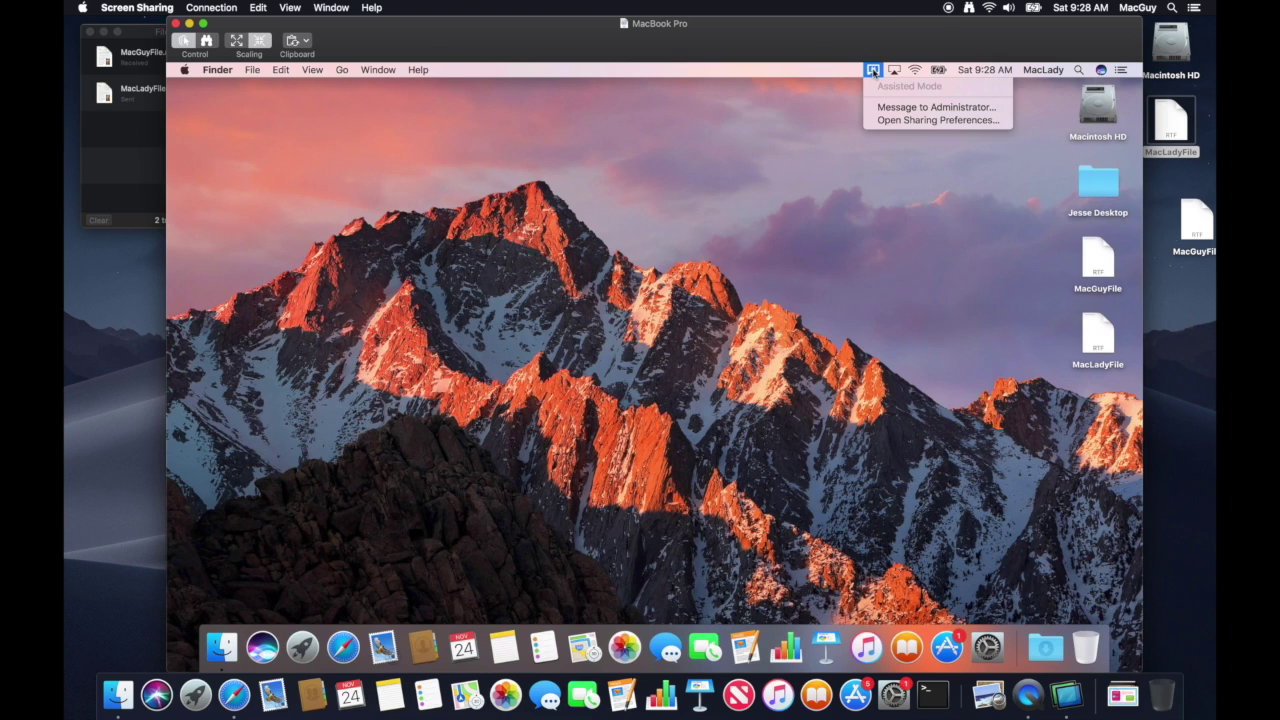
click(838, 122)
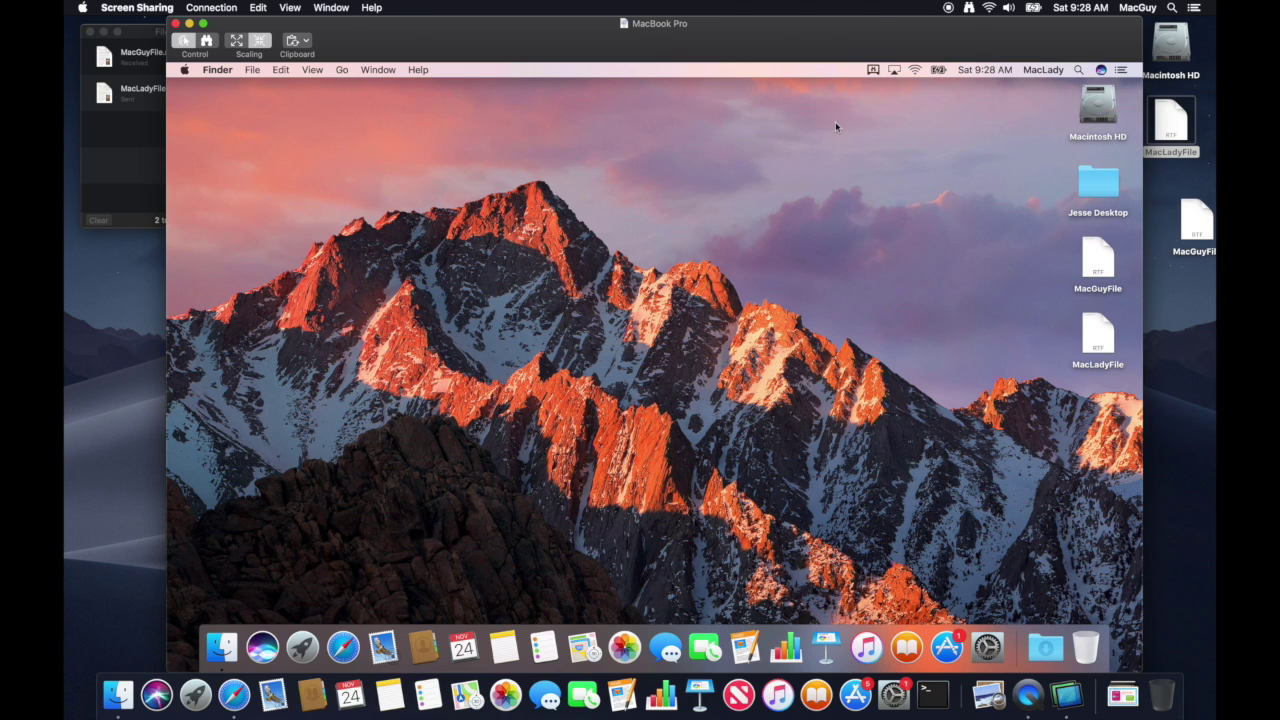